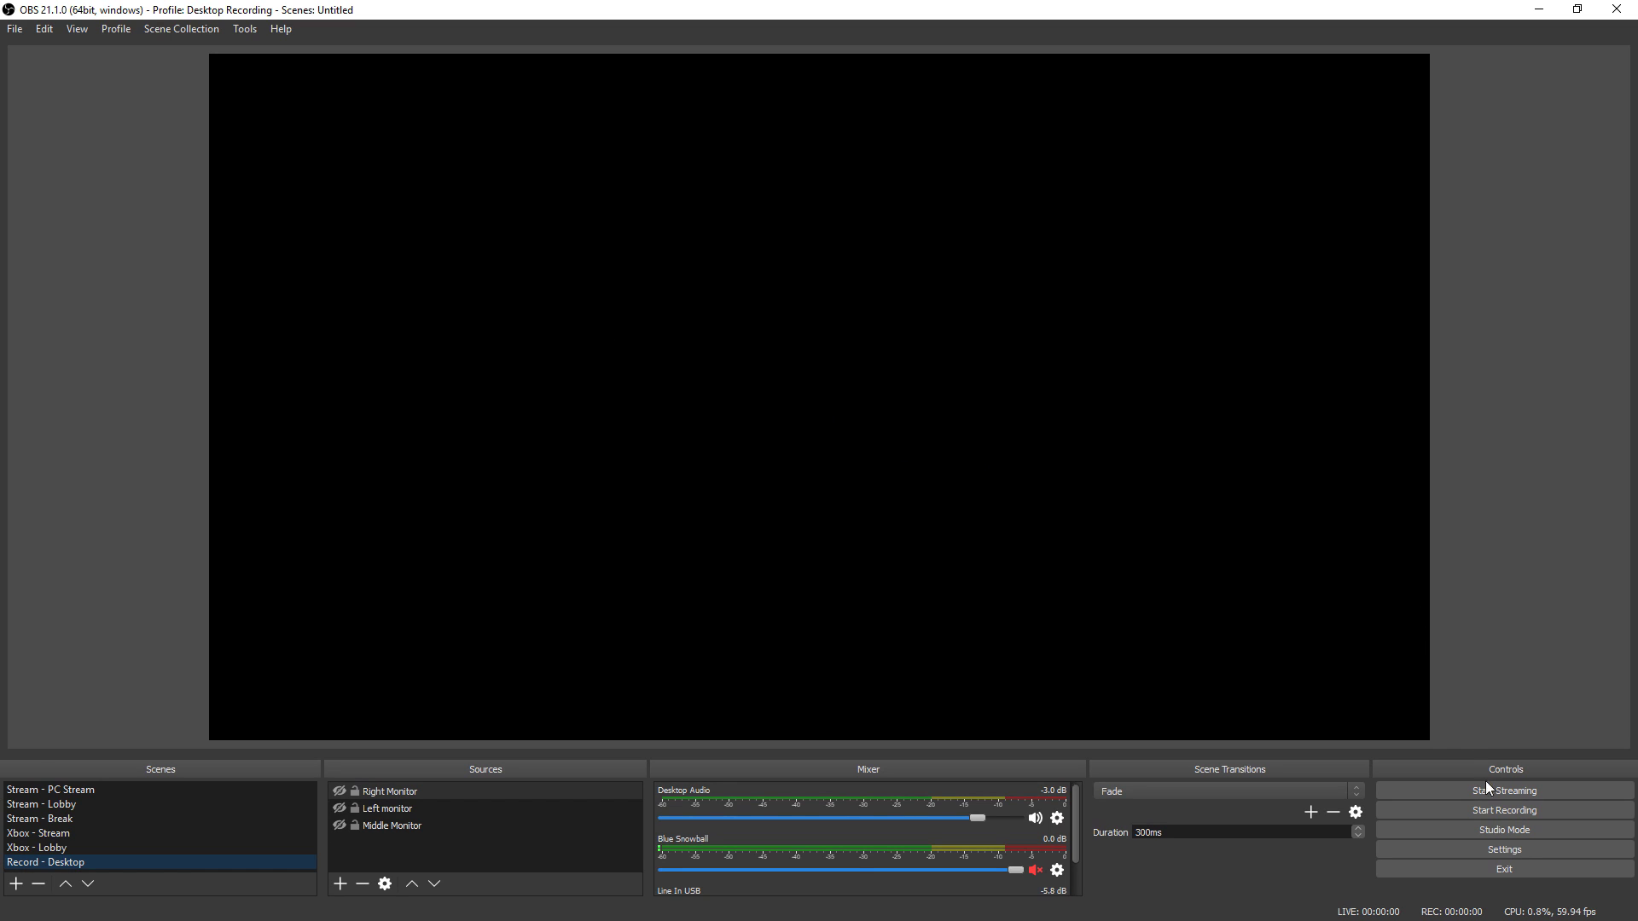
Open OBS Studio's Settings window from the Controls panel
click(1506, 850)
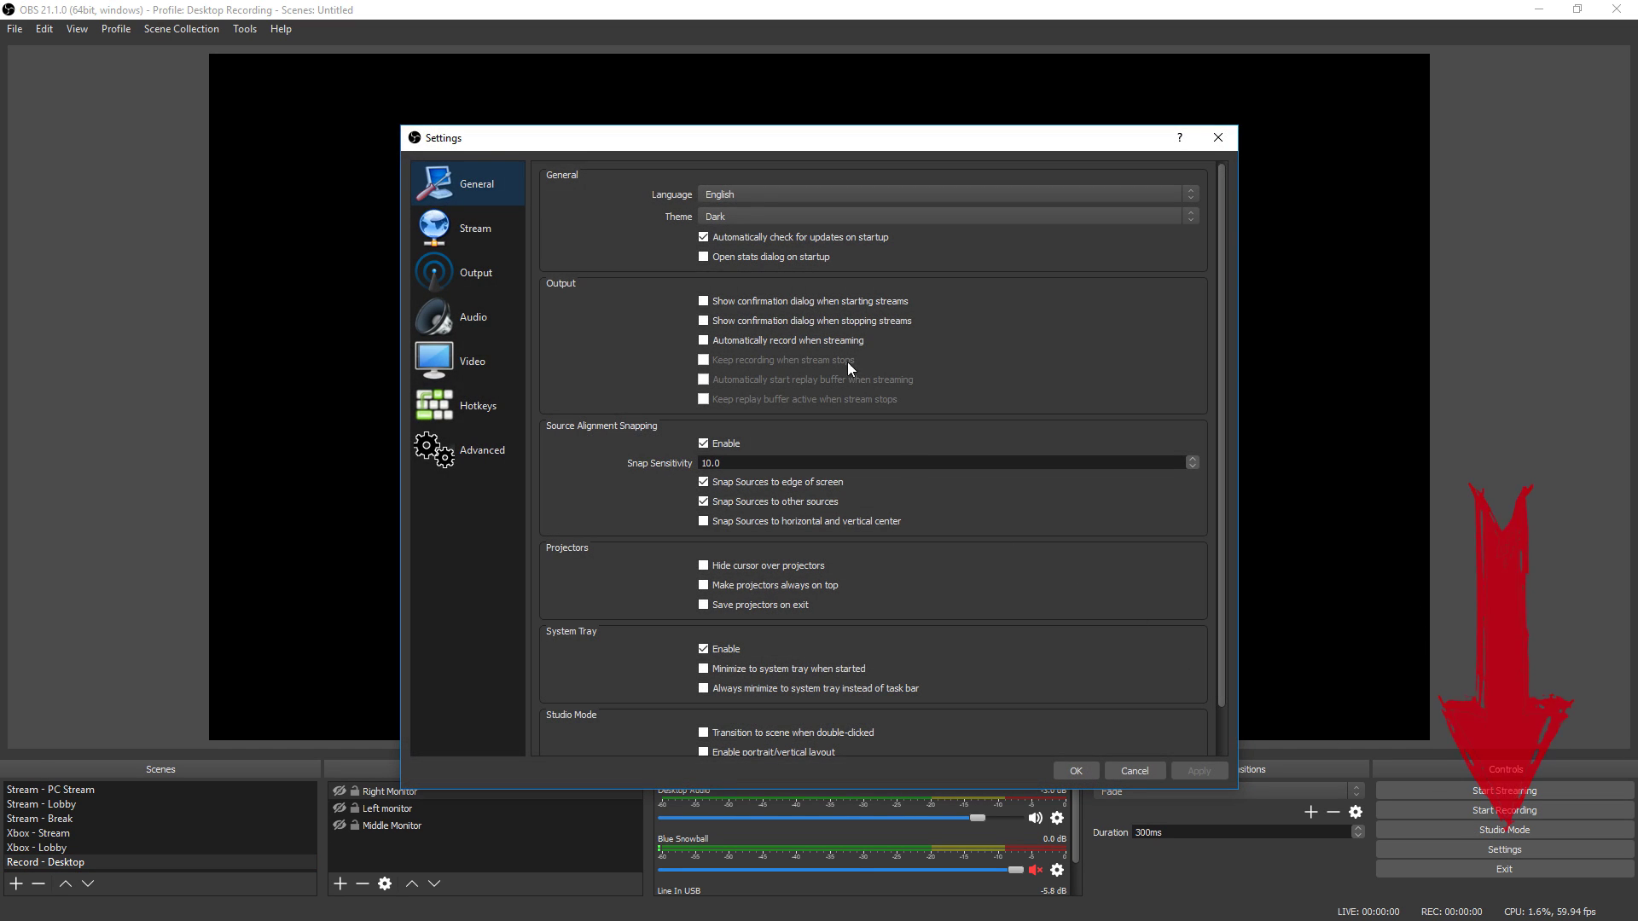
On the Video page, set Base (Canvas) and Output (Scaled) Resolution to 1280x720
click(474, 362)
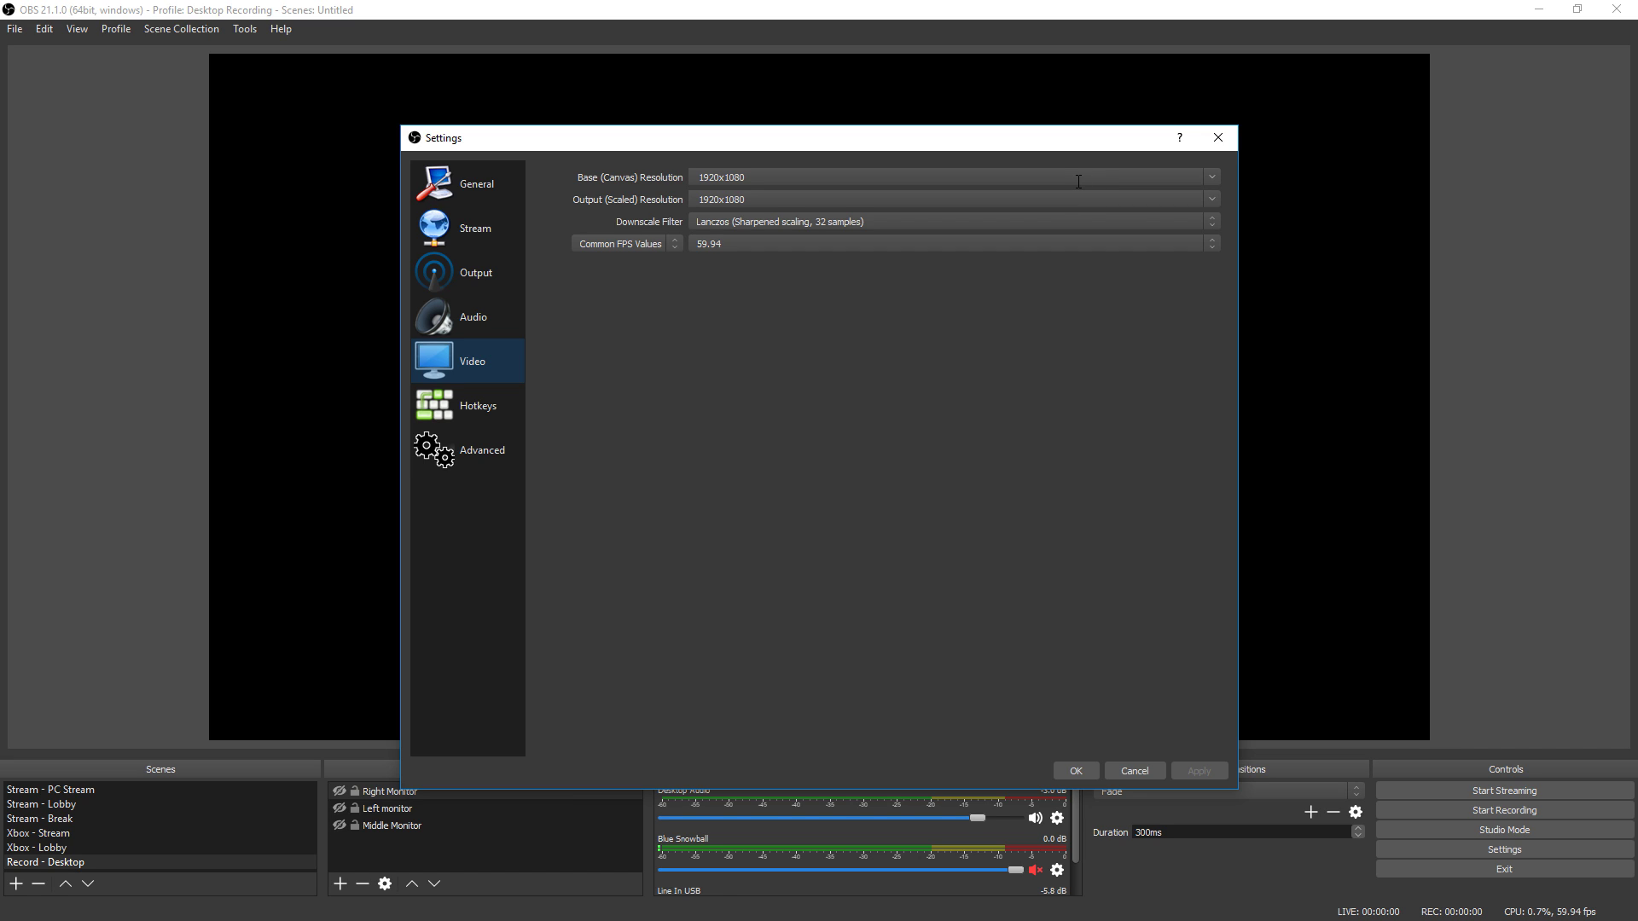
click(1210, 177)
click(979, 202)
click(1218, 199)
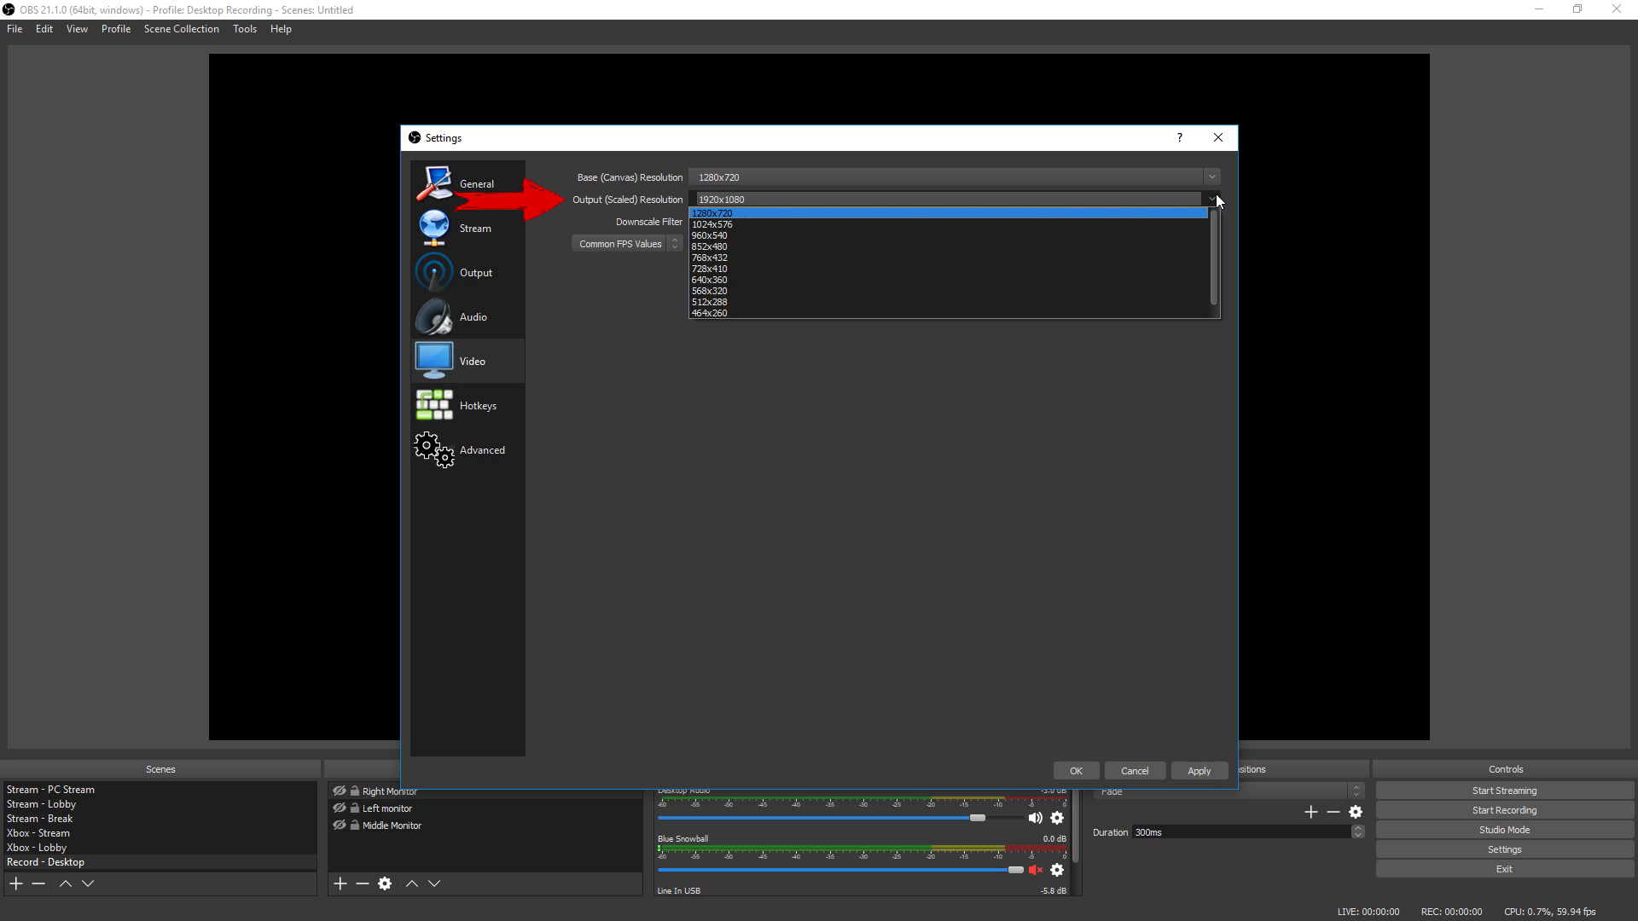
click(1055, 213)
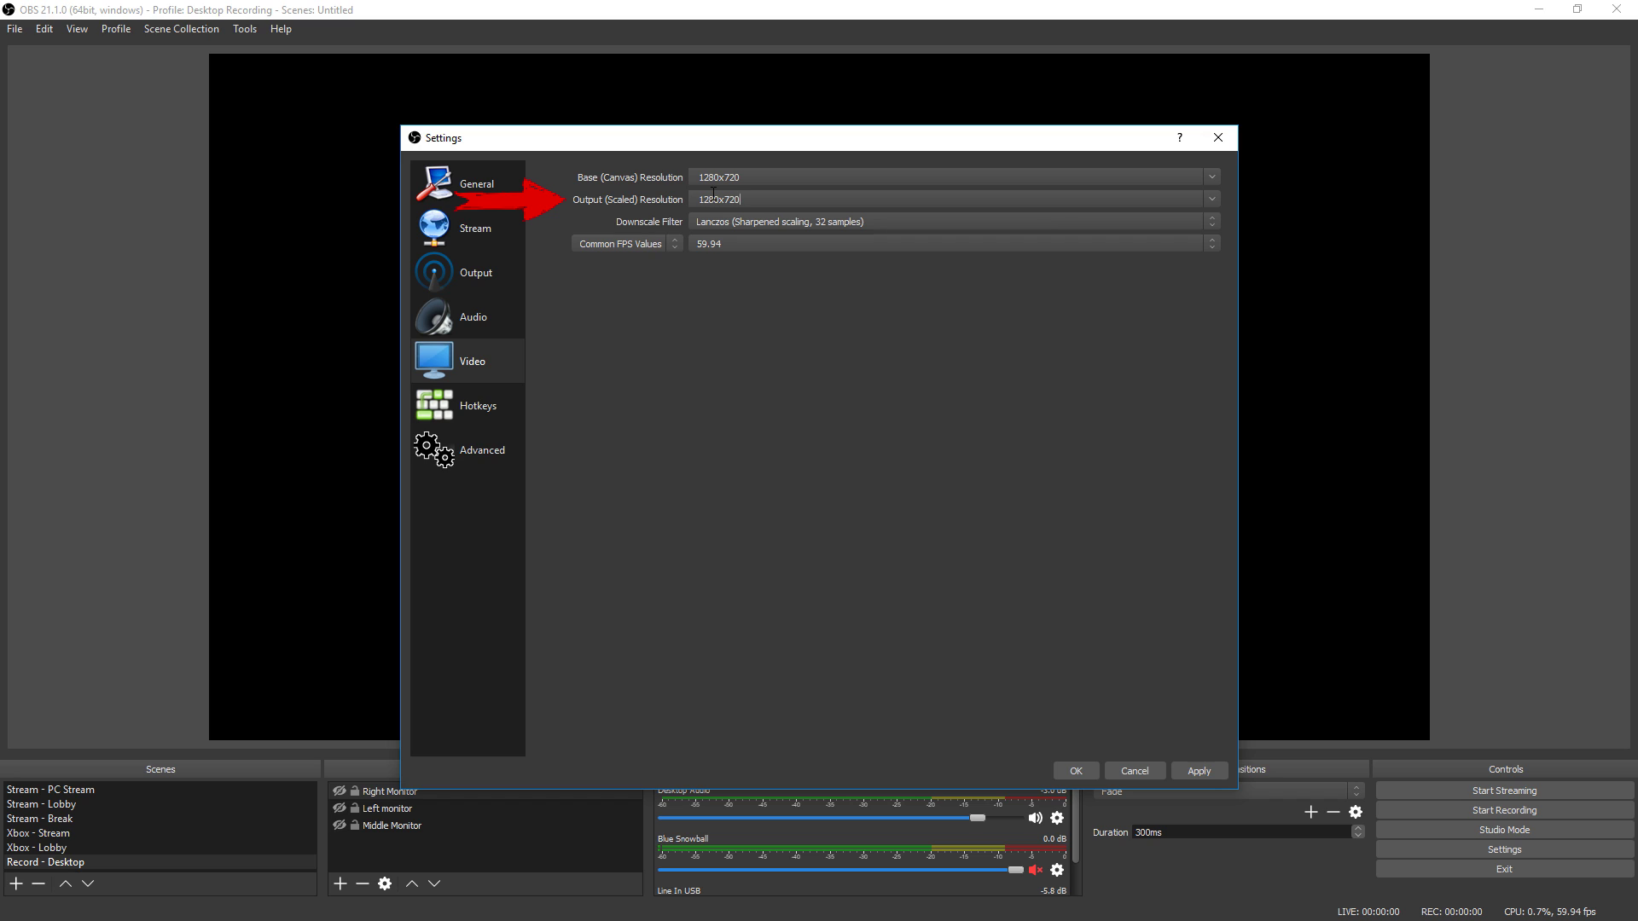
Choose the Bicubic downscale filter and a 30 FPS common frame rate
click(929, 221)
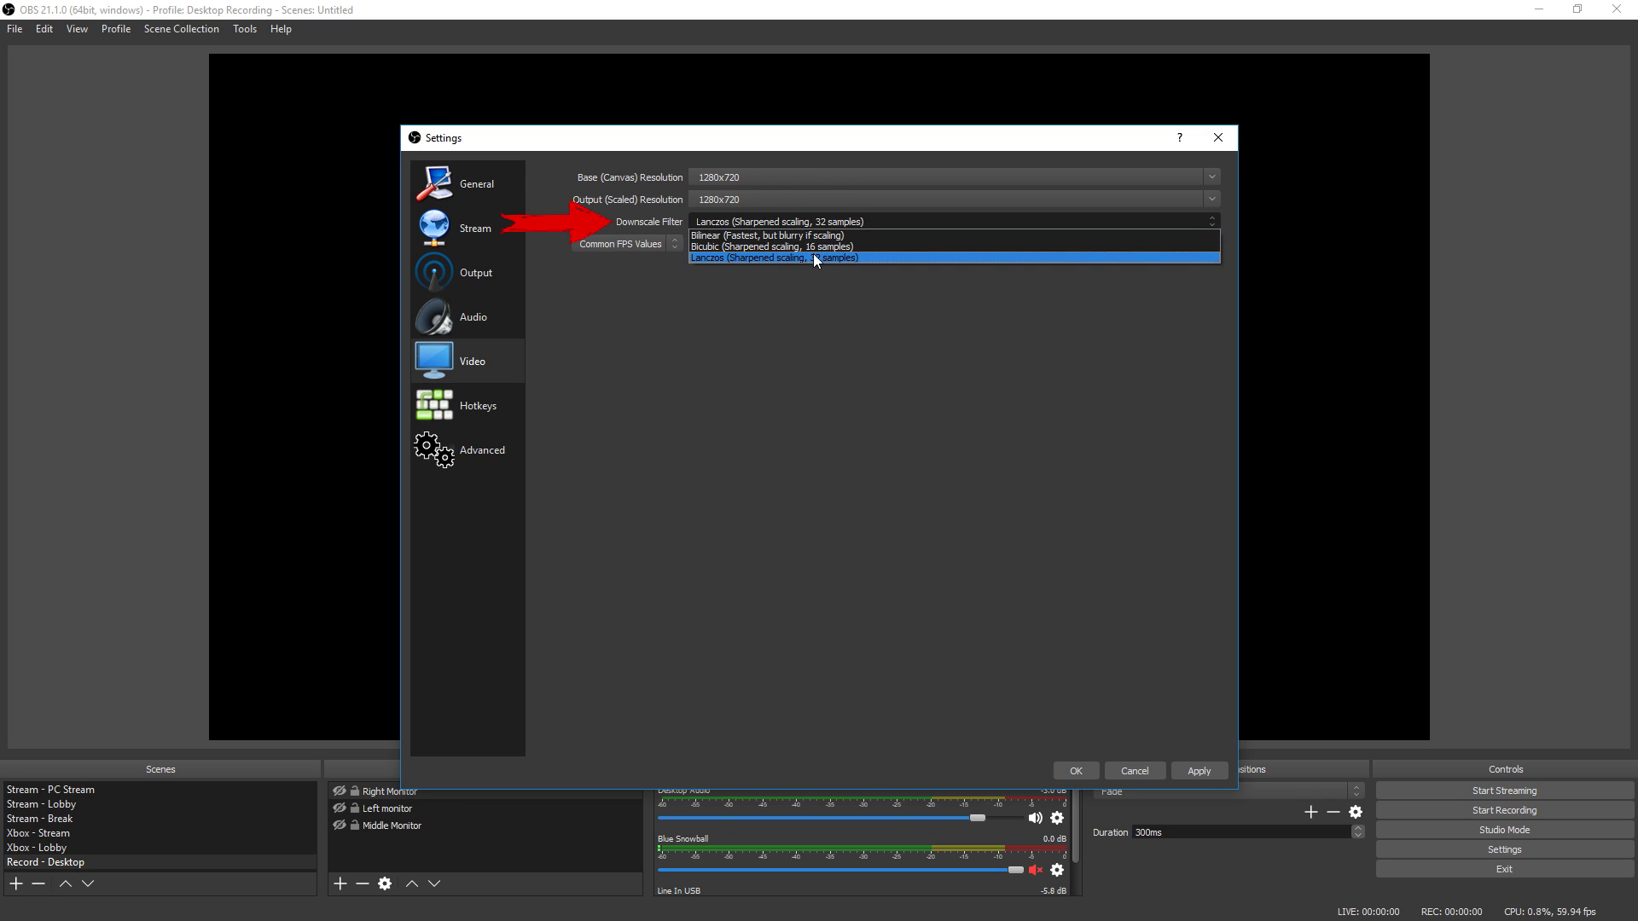
click(746, 245)
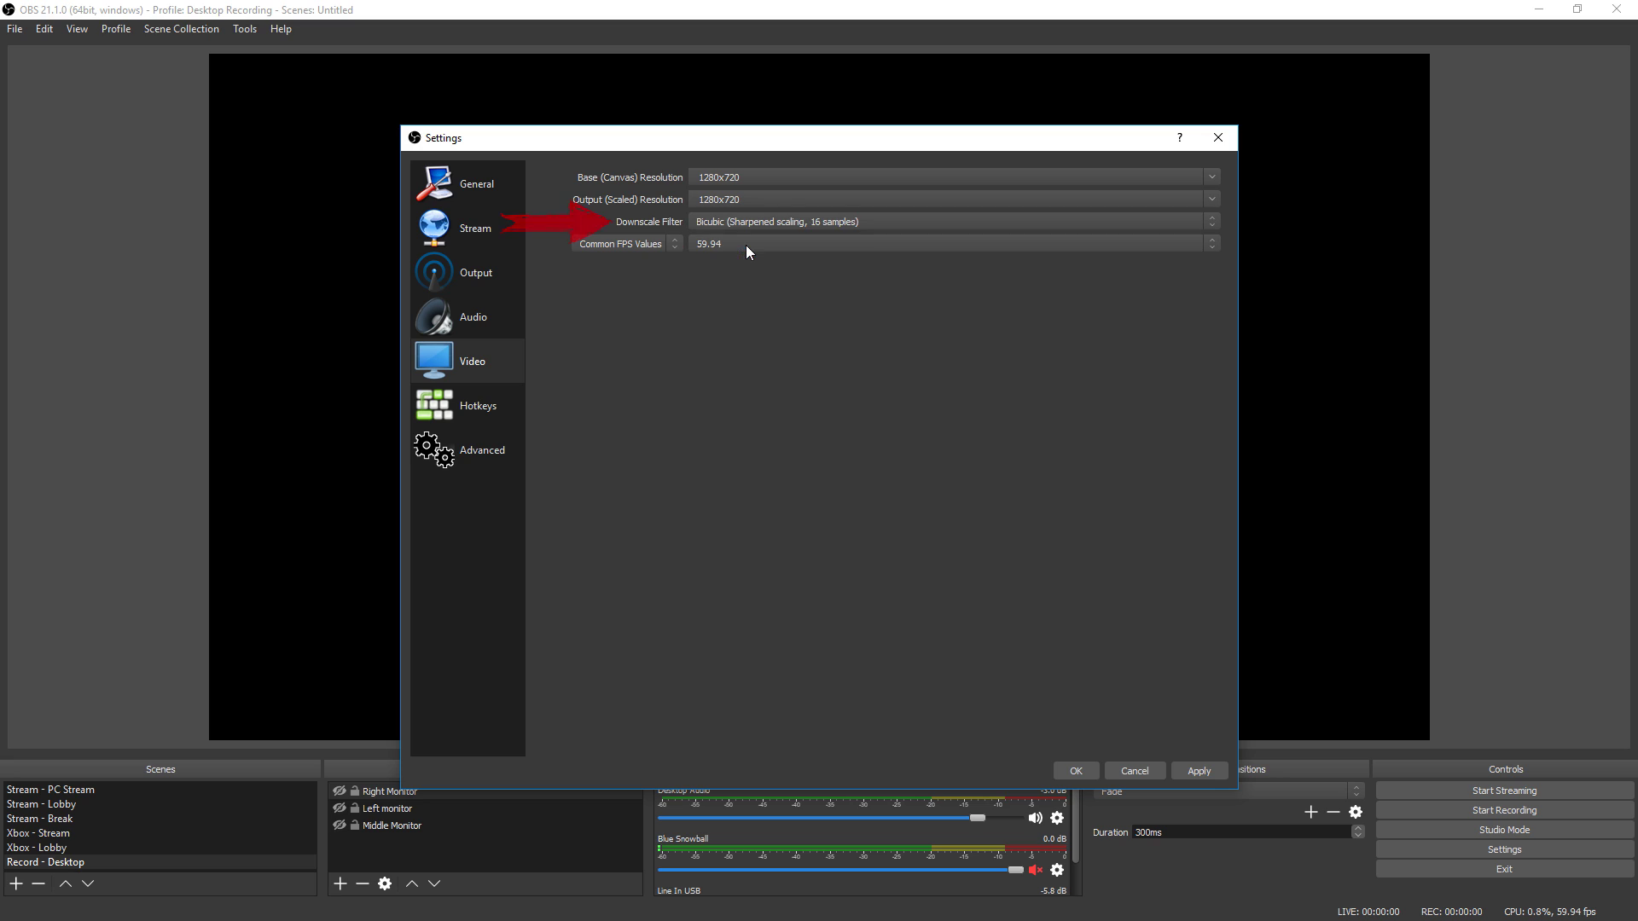
click(1207, 247)
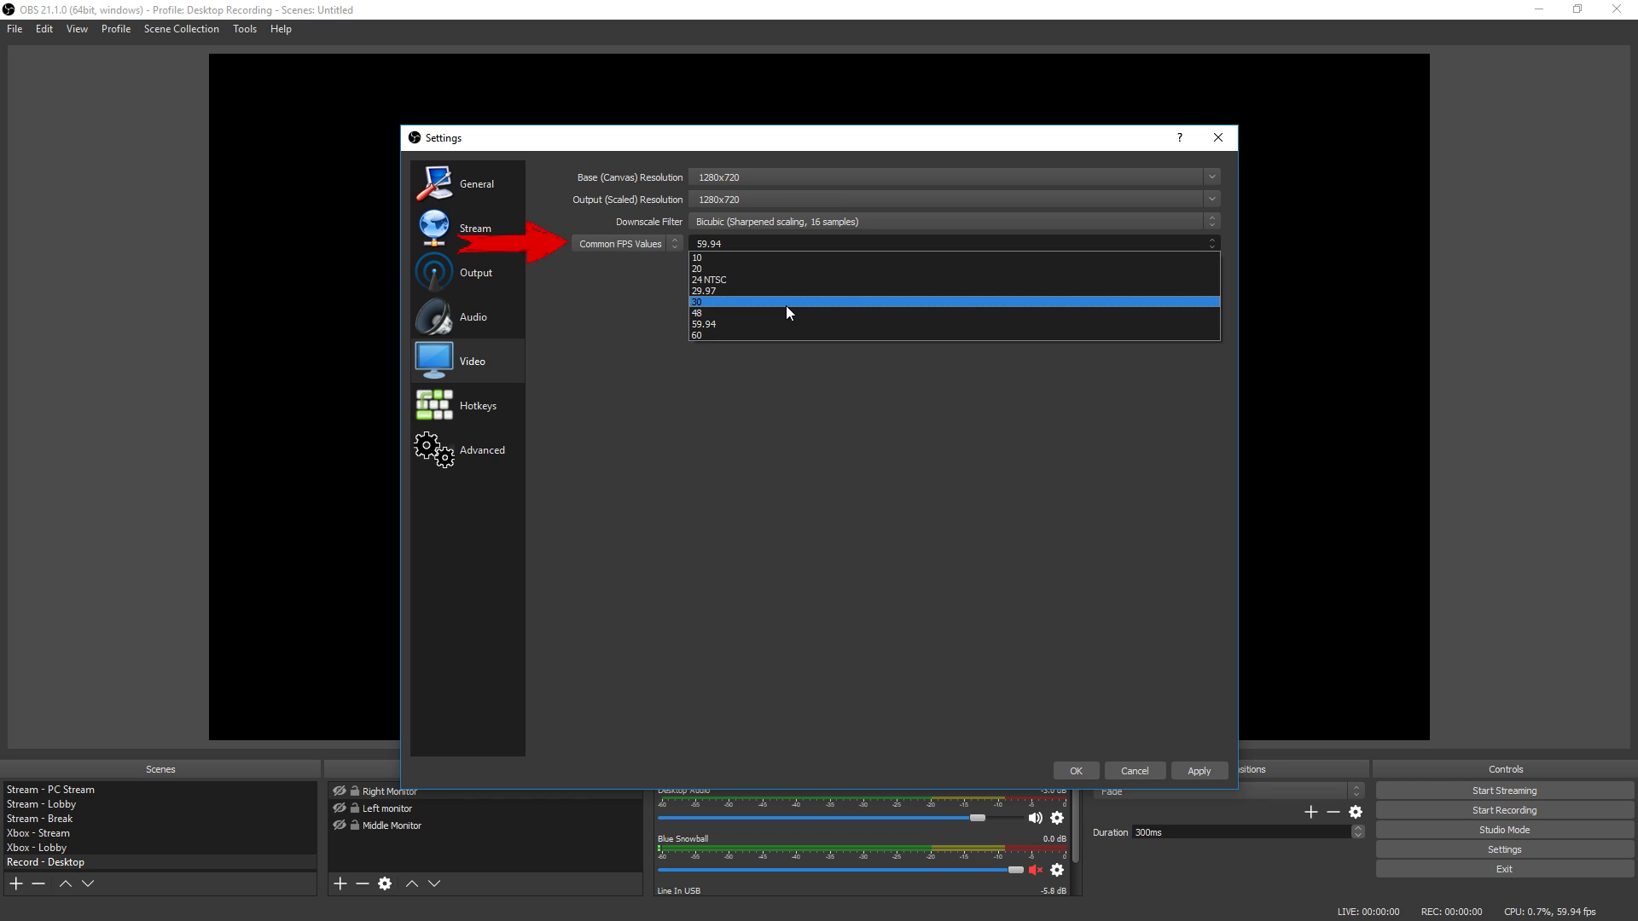
click(701, 302)
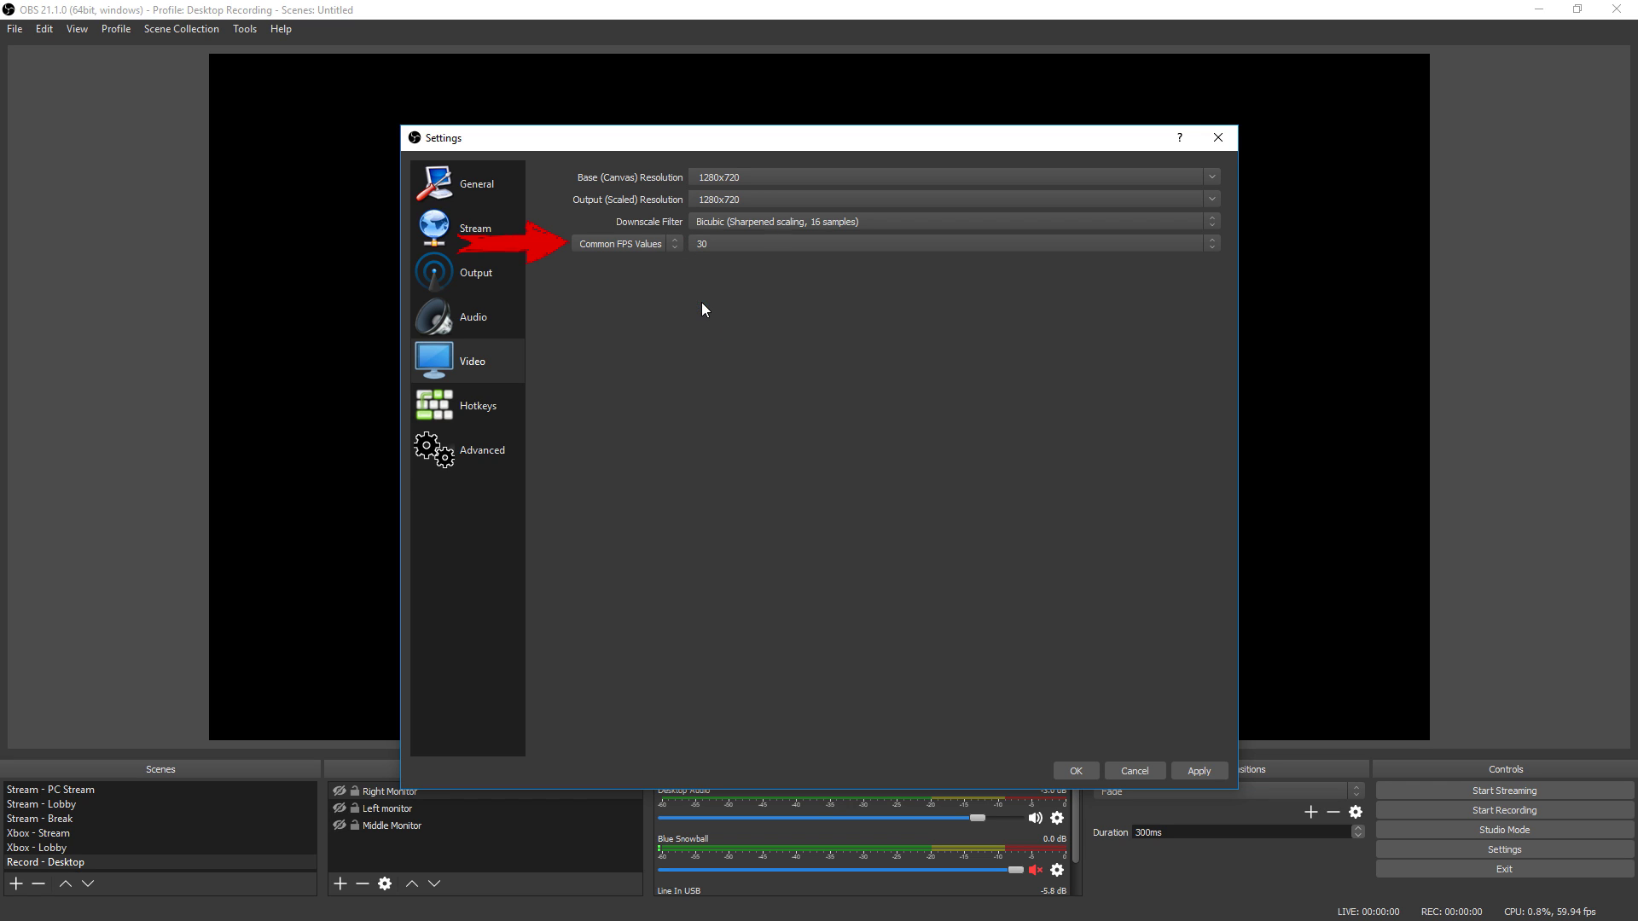
click(724, 242)
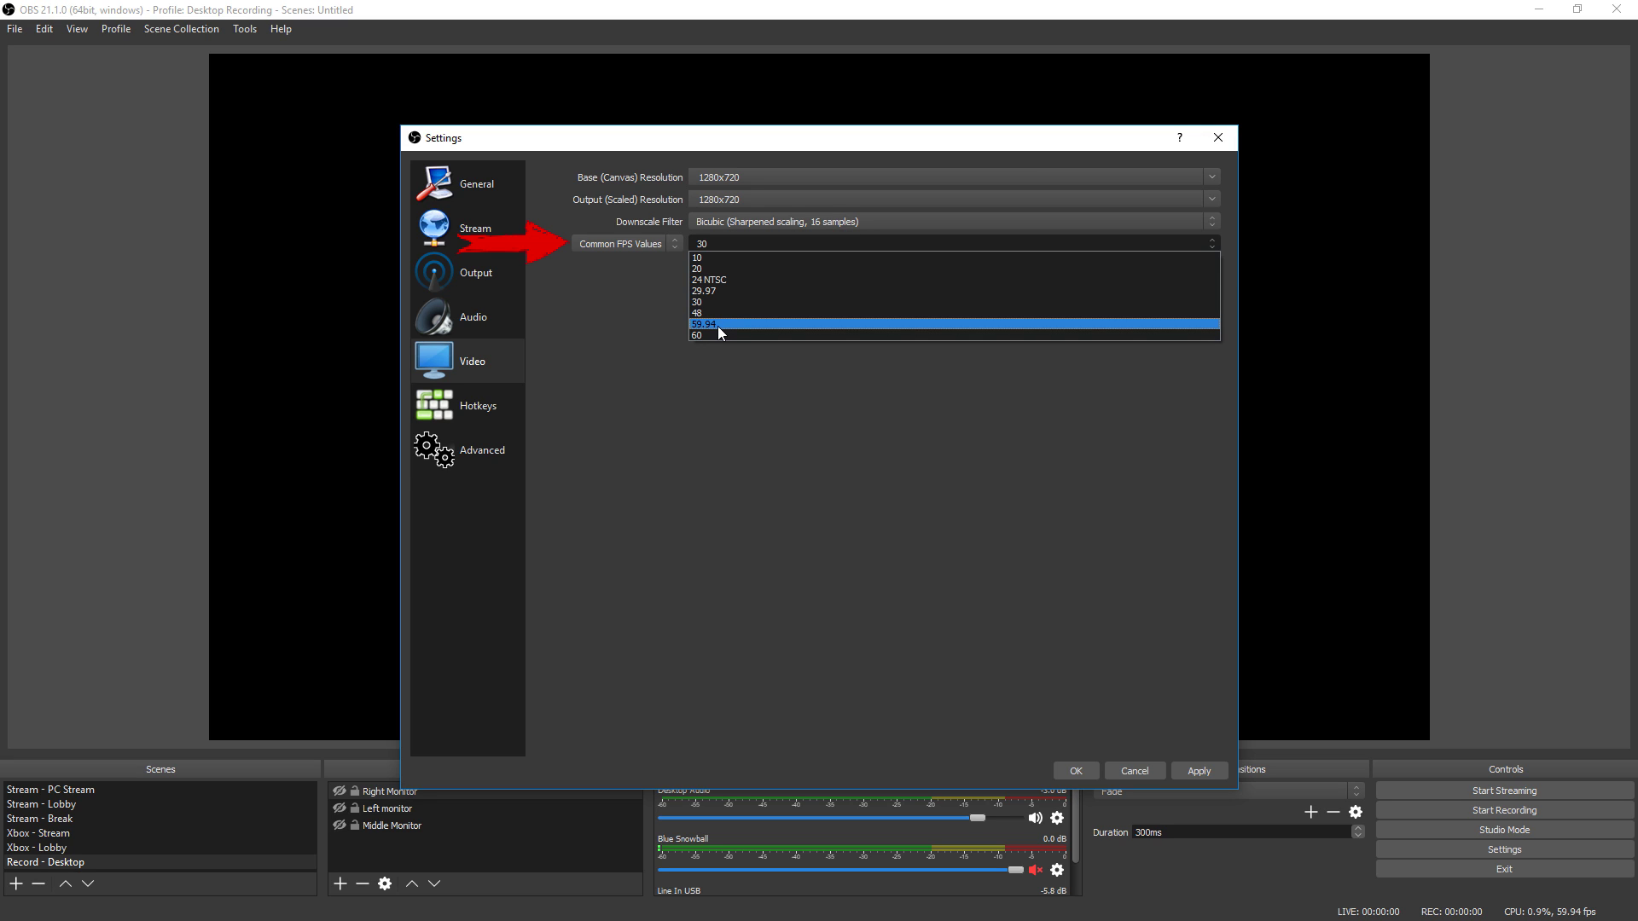
click(711, 301)
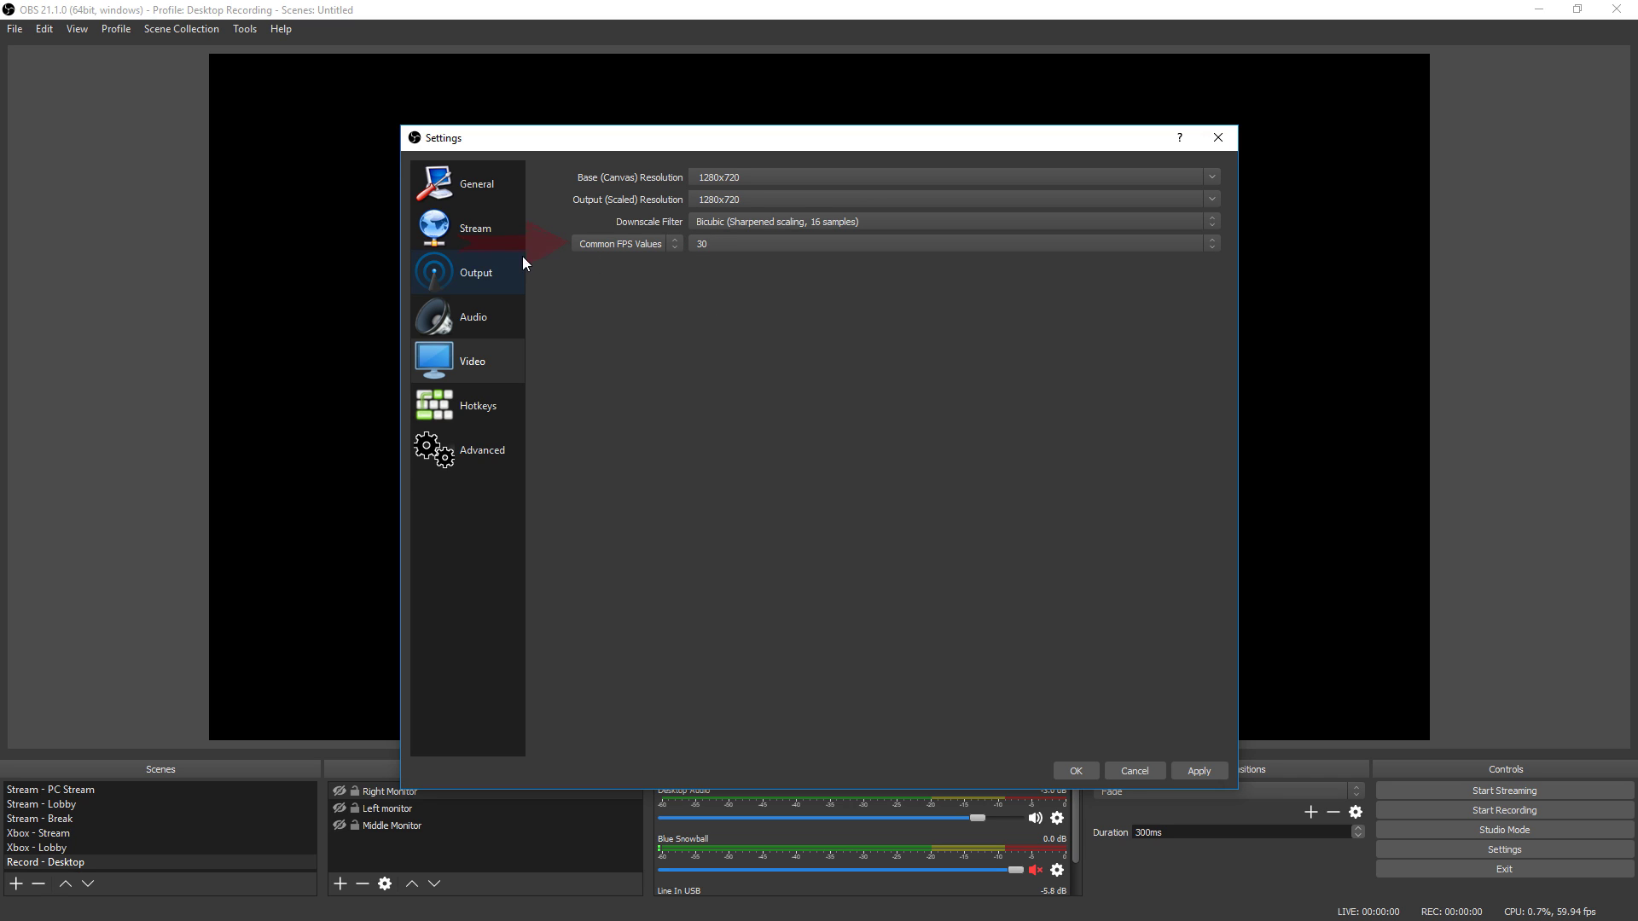
Go to Output settings, keeping the Advanced output mode and the x264 encoder
click(472, 275)
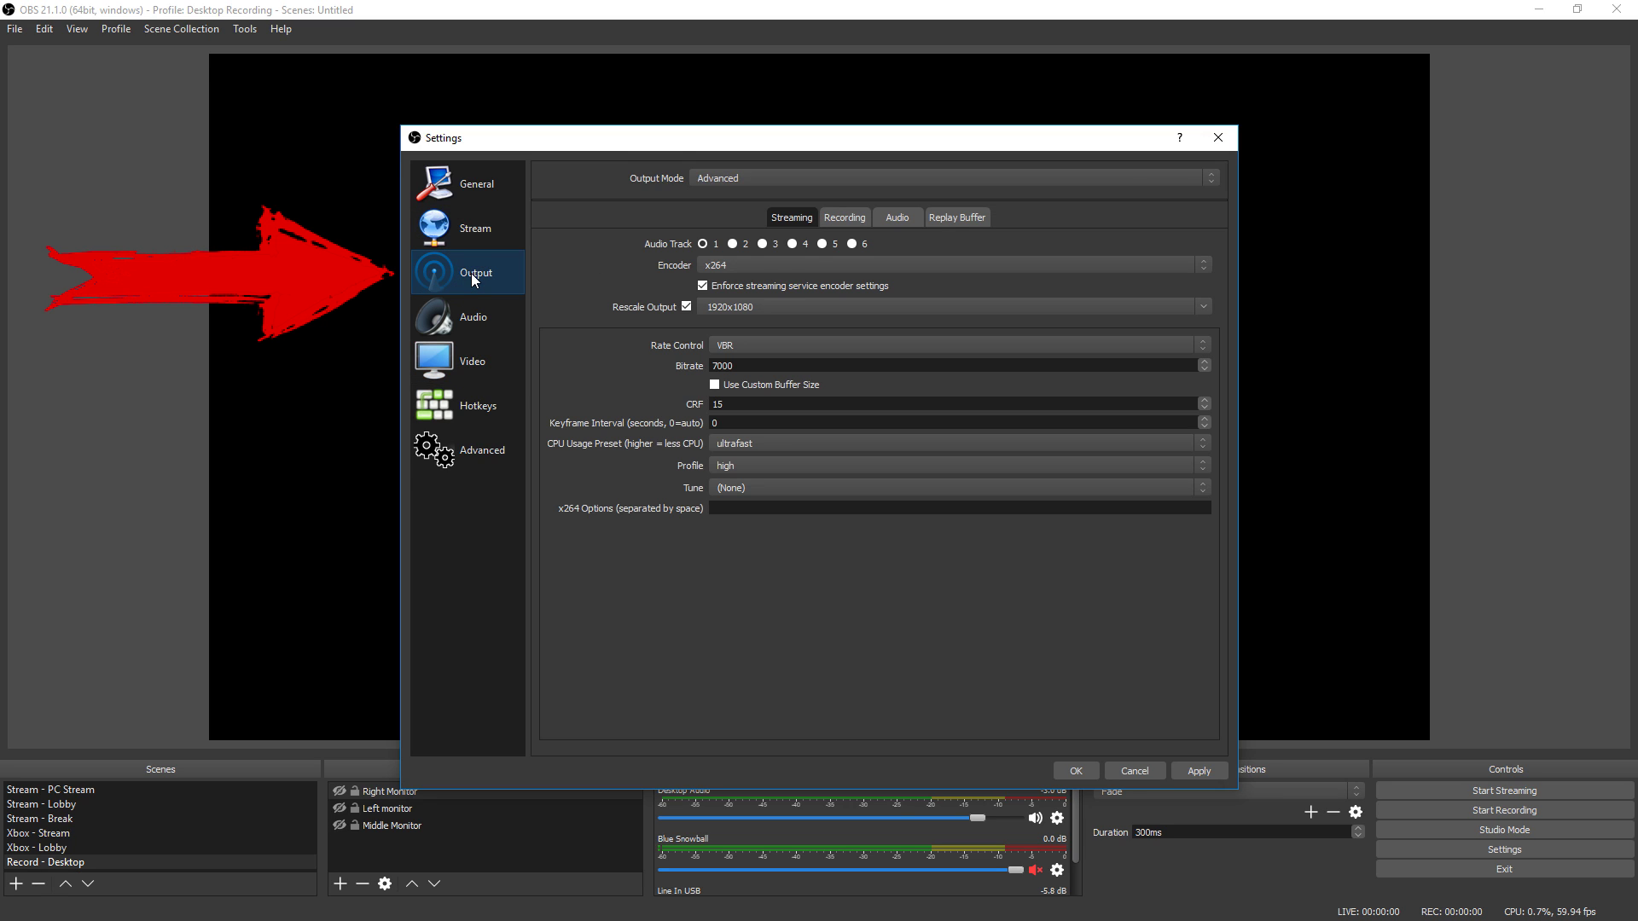
click(745, 175)
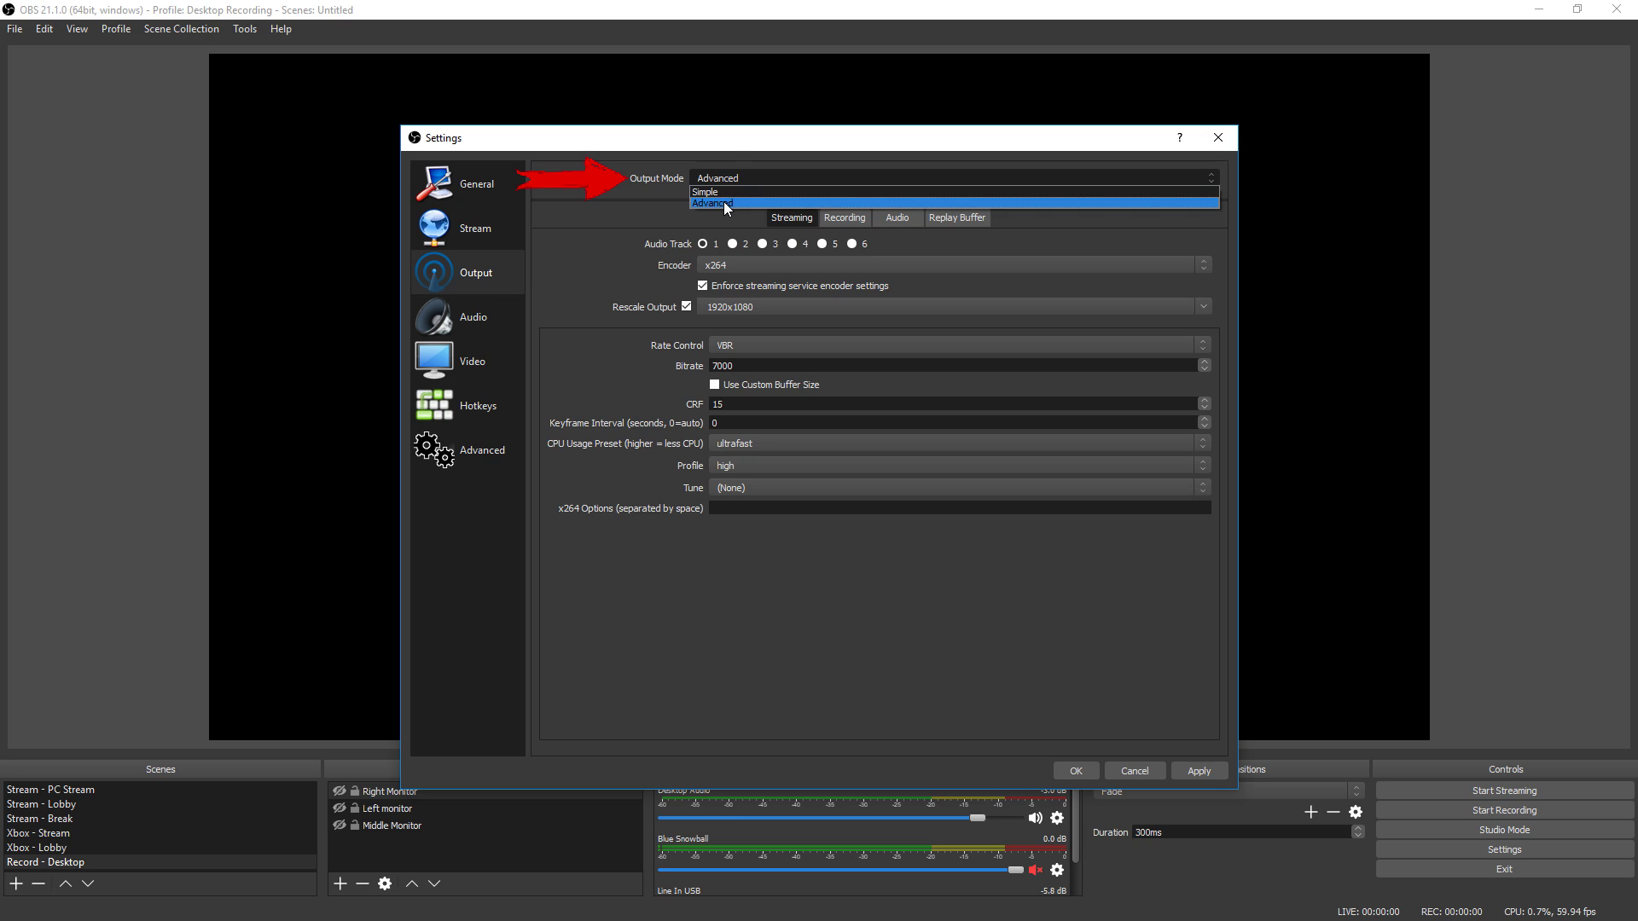
click(723, 202)
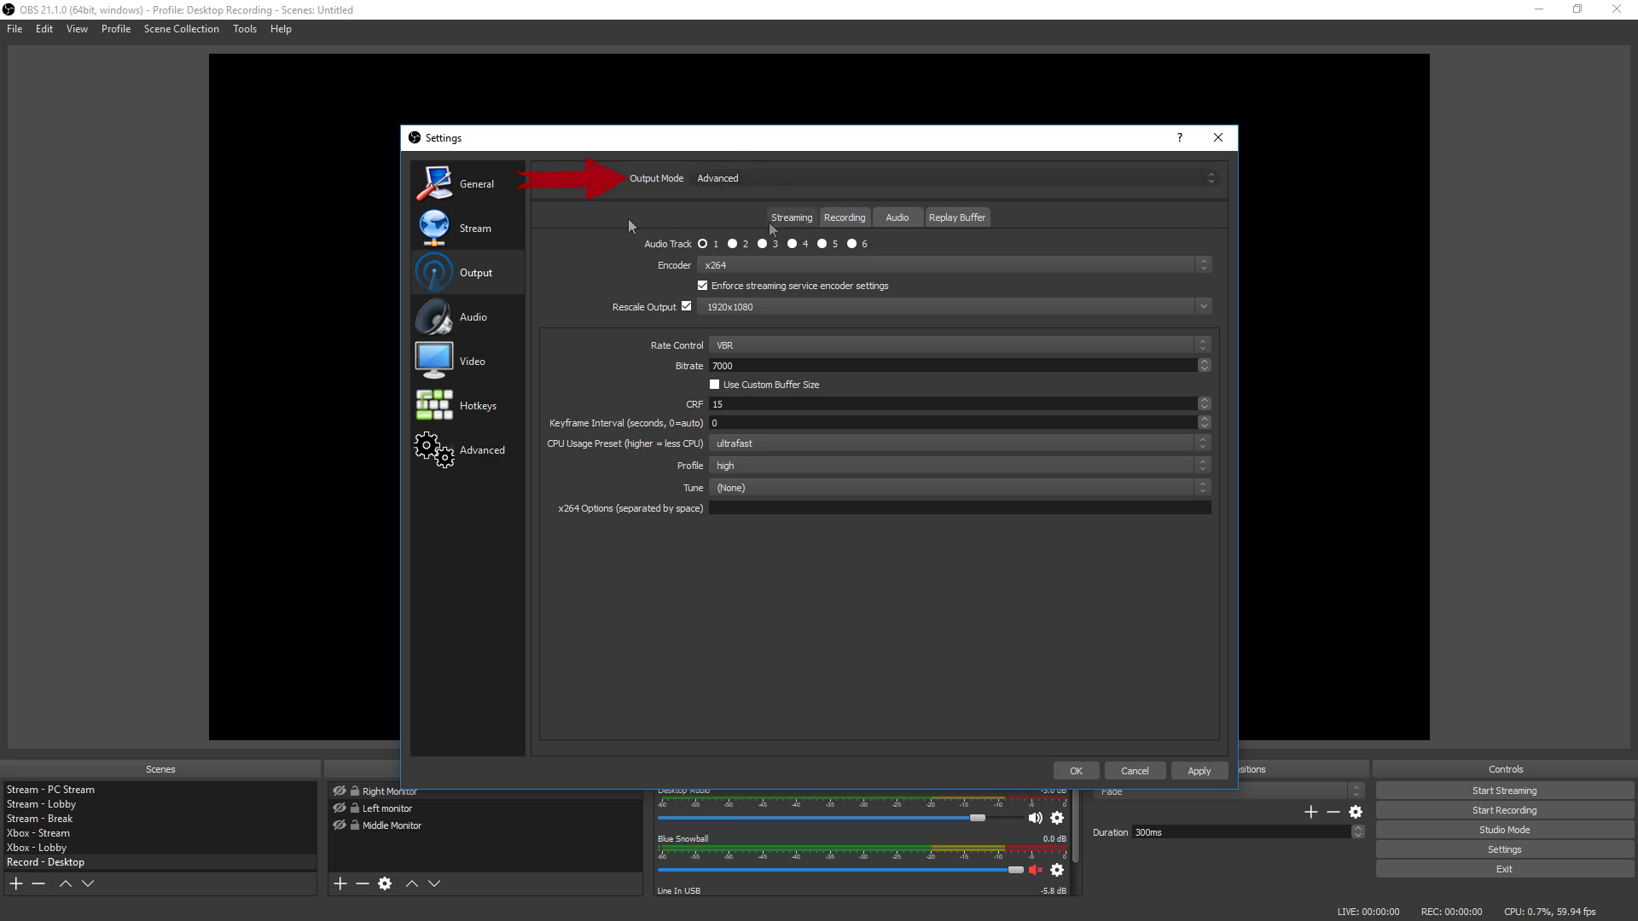
click(713, 268)
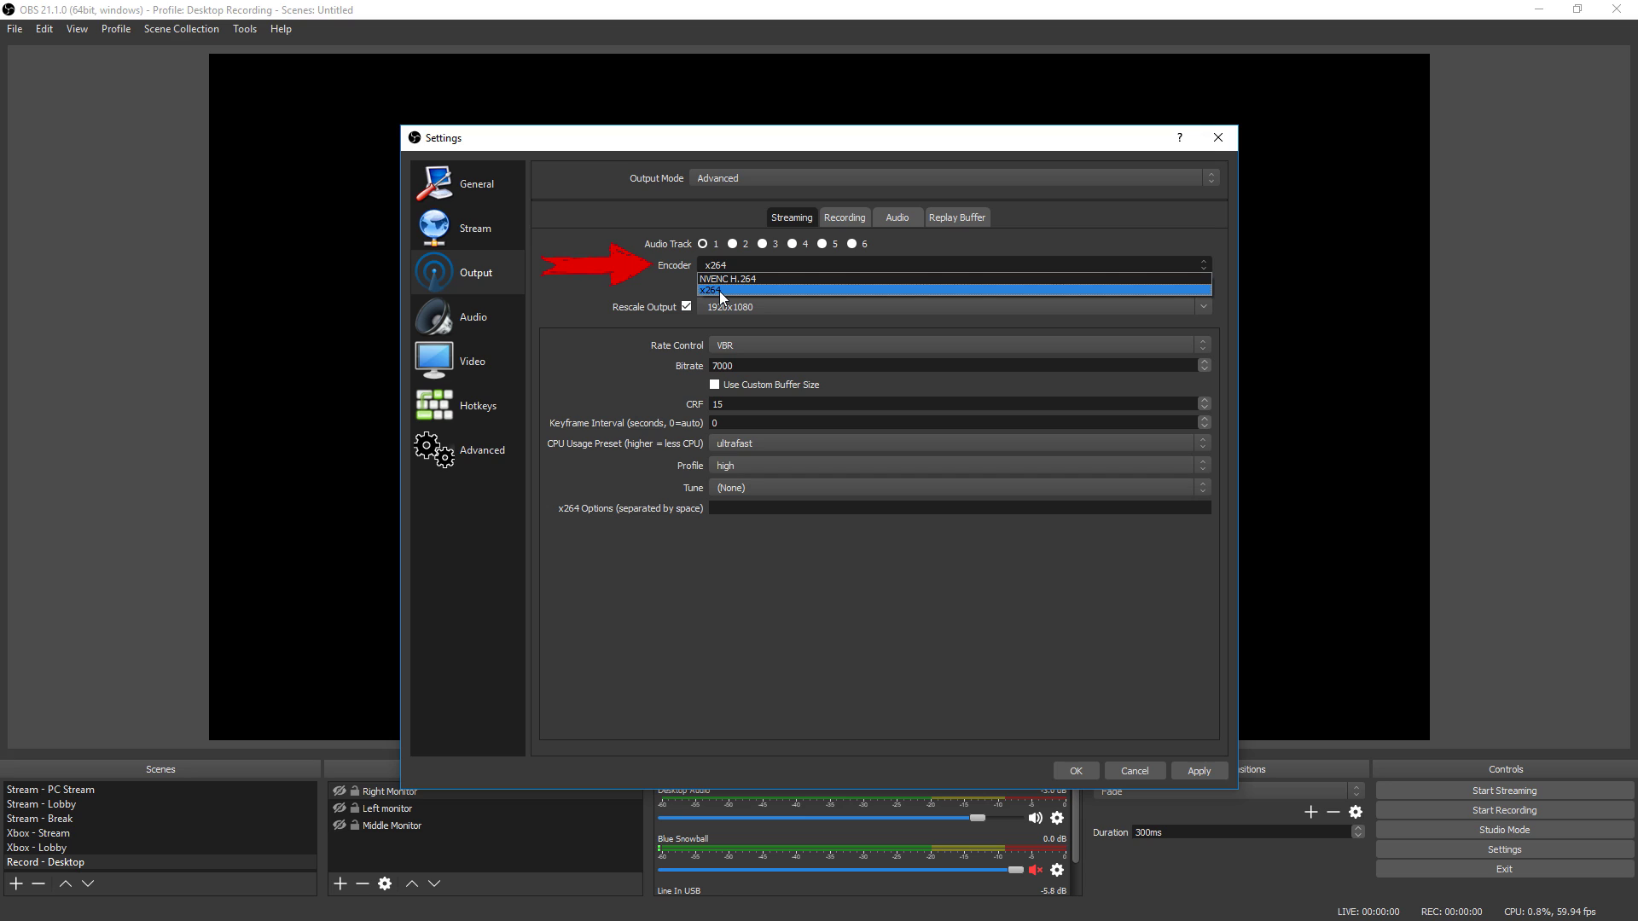
click(719, 290)
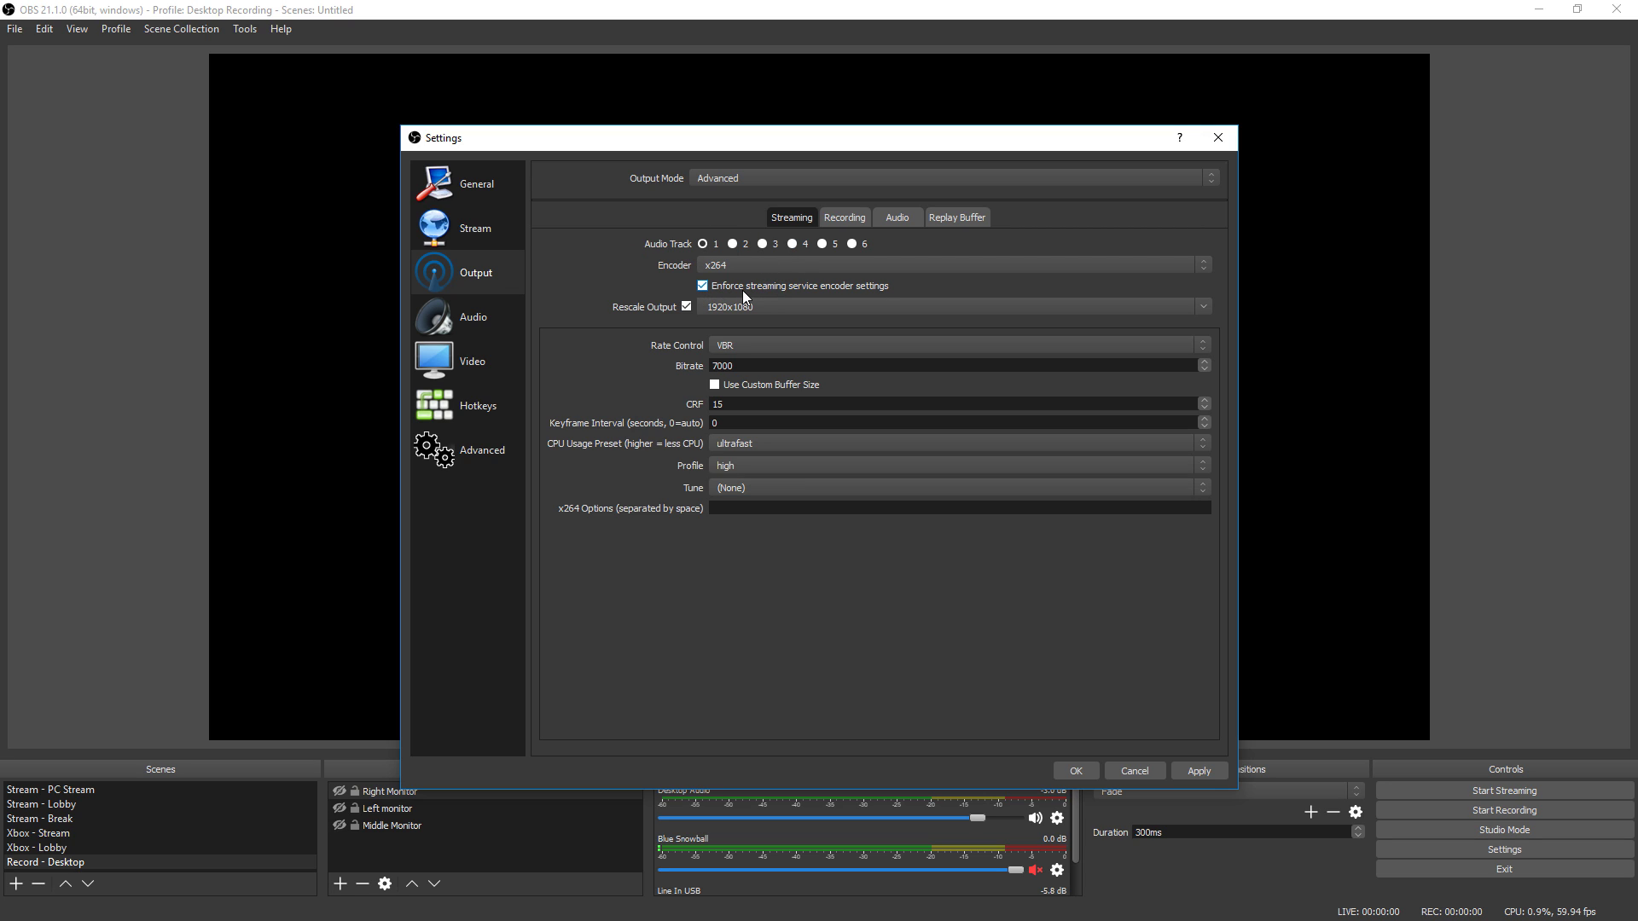
Toggle Rescale Output, briefly setting 1280x720, and leave it unchecked
click(686, 307)
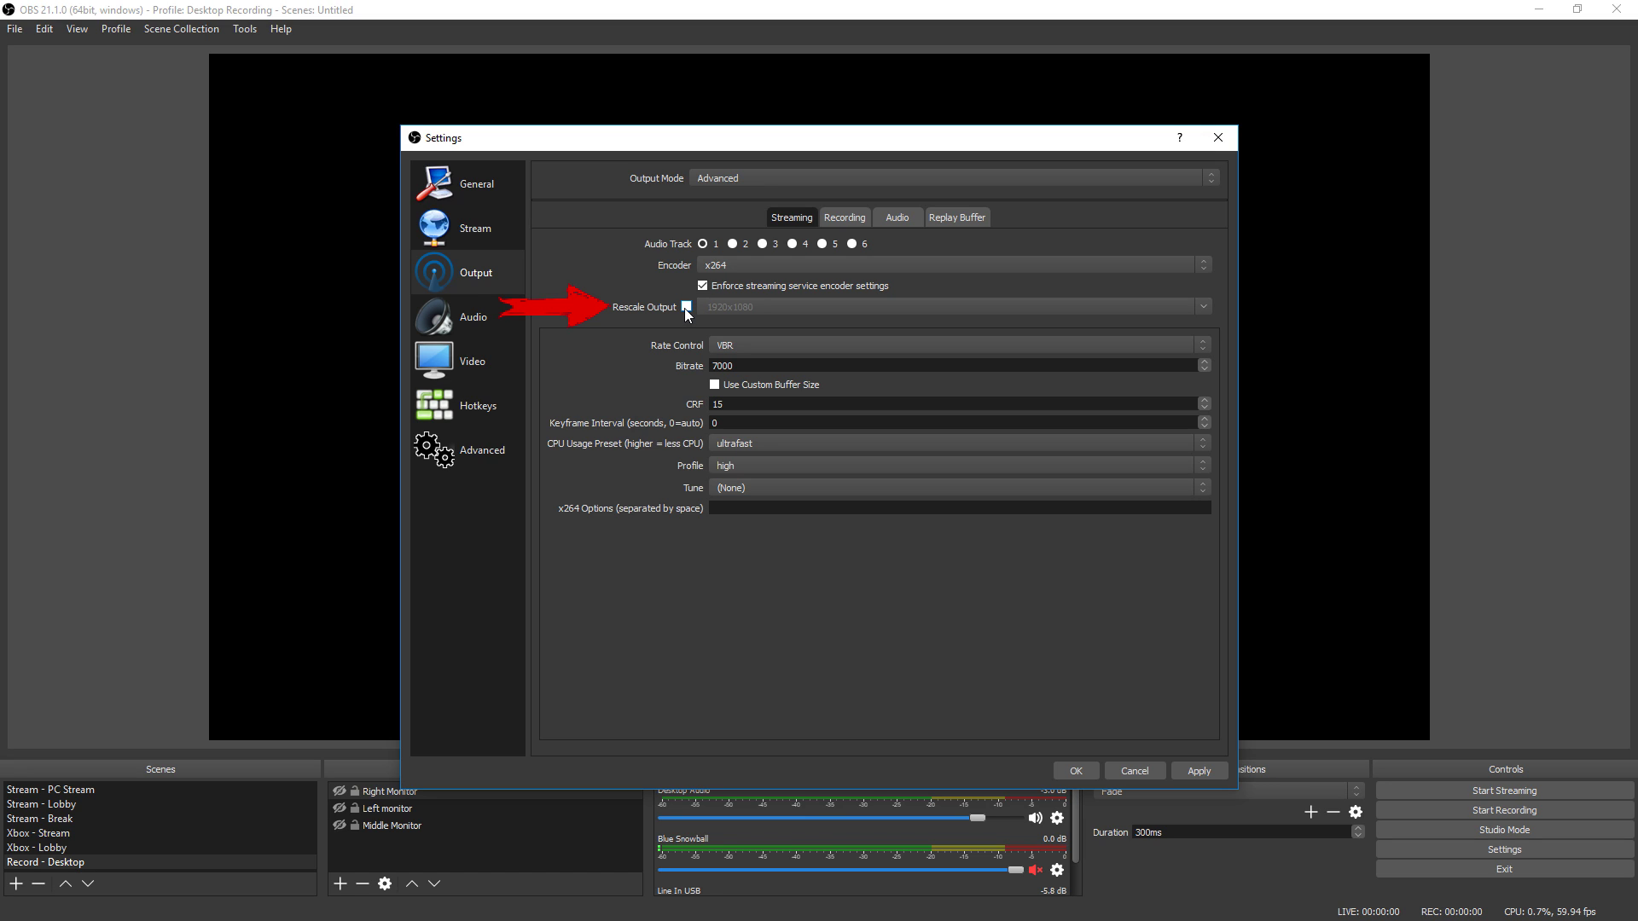
click(686, 307)
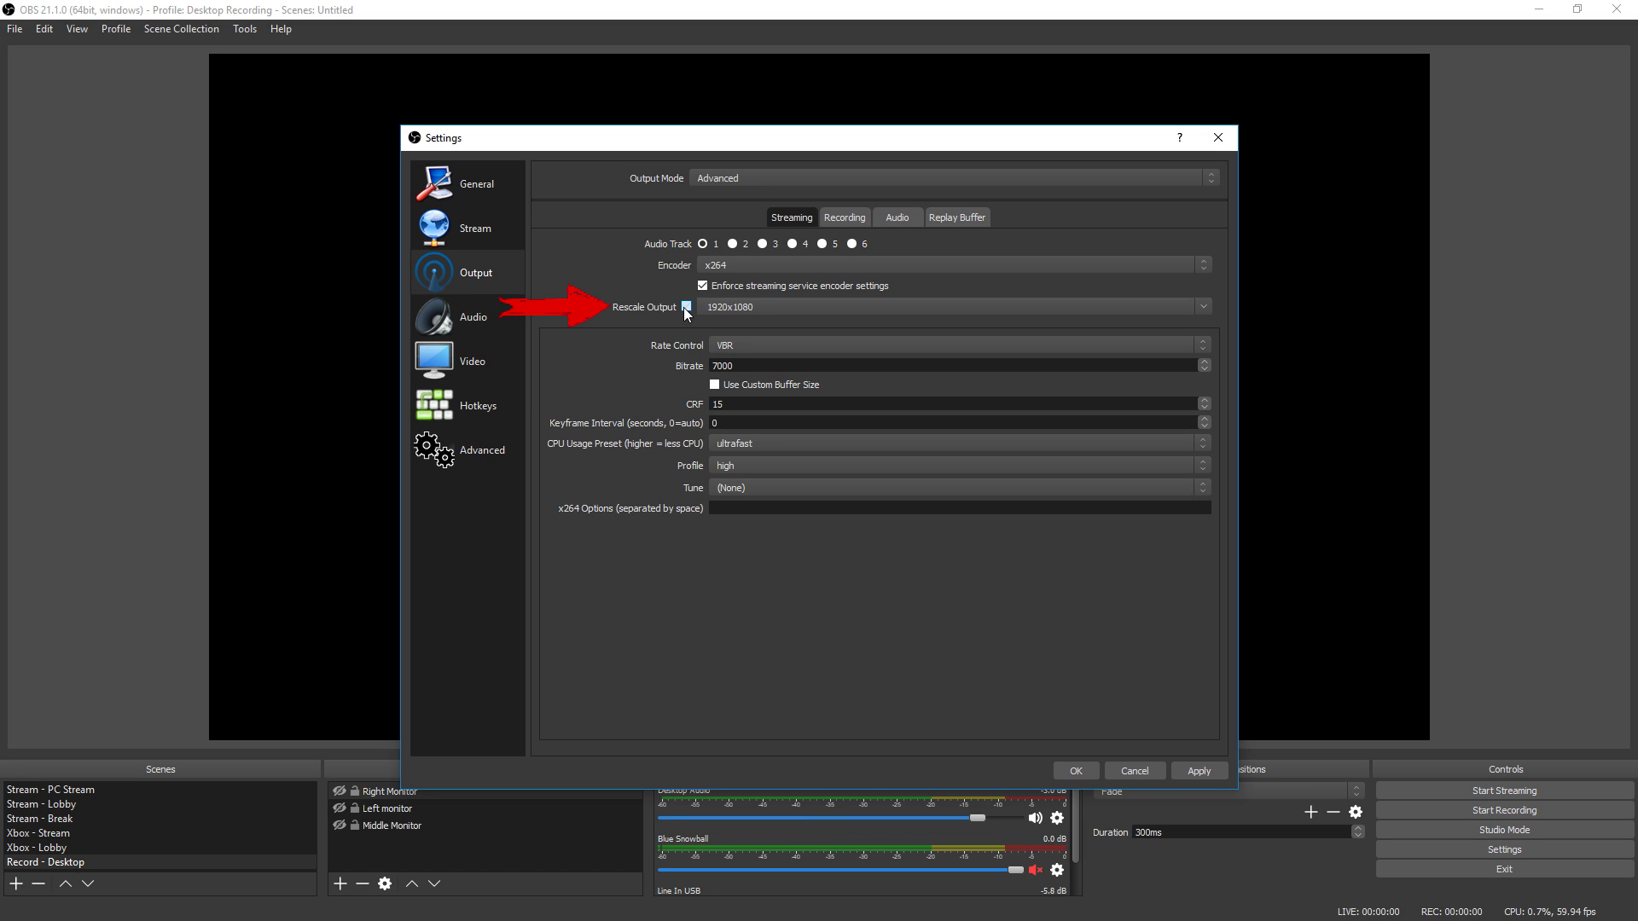
click(1160, 310)
click(781, 352)
click(685, 308)
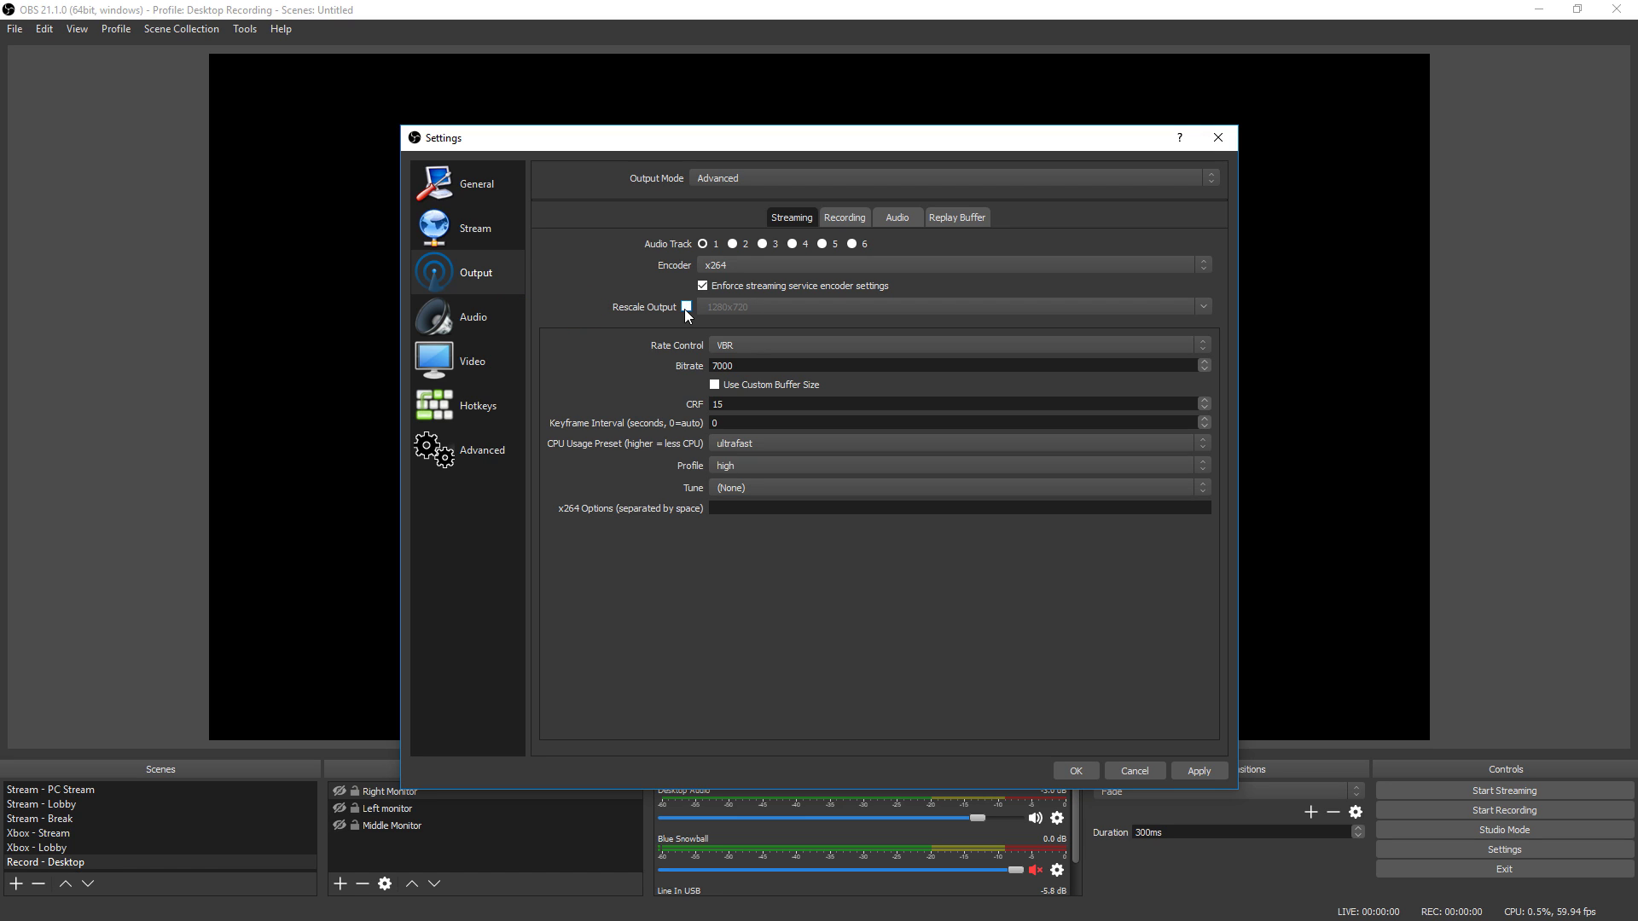
Select CBR rate control and replace the bitrate with 2000
click(754, 346)
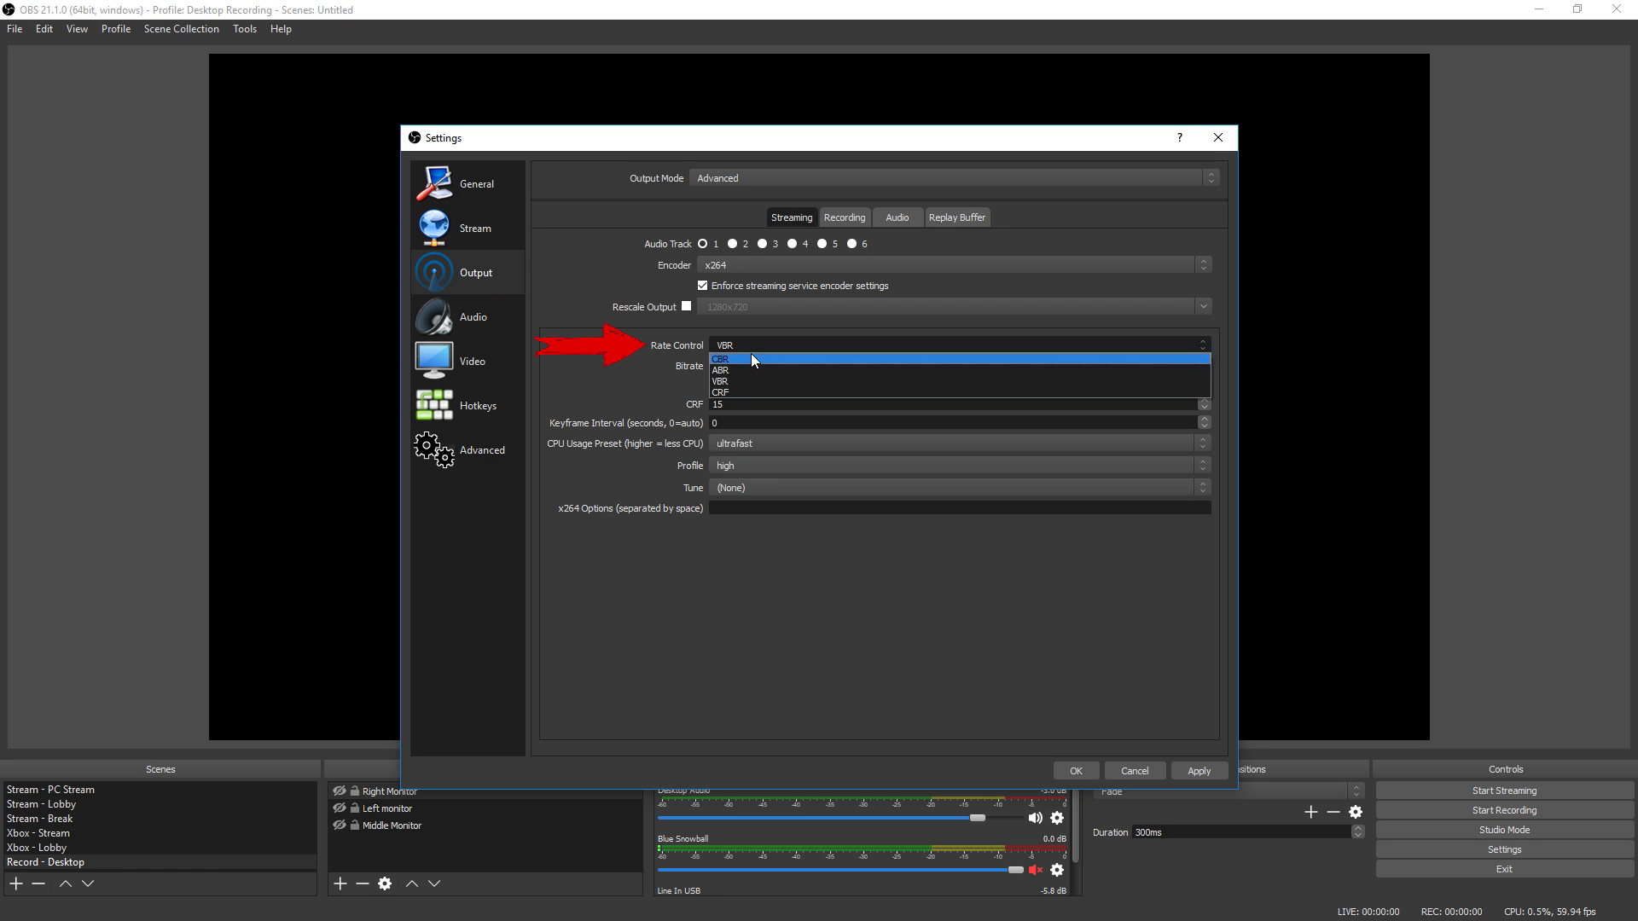
click(755, 359)
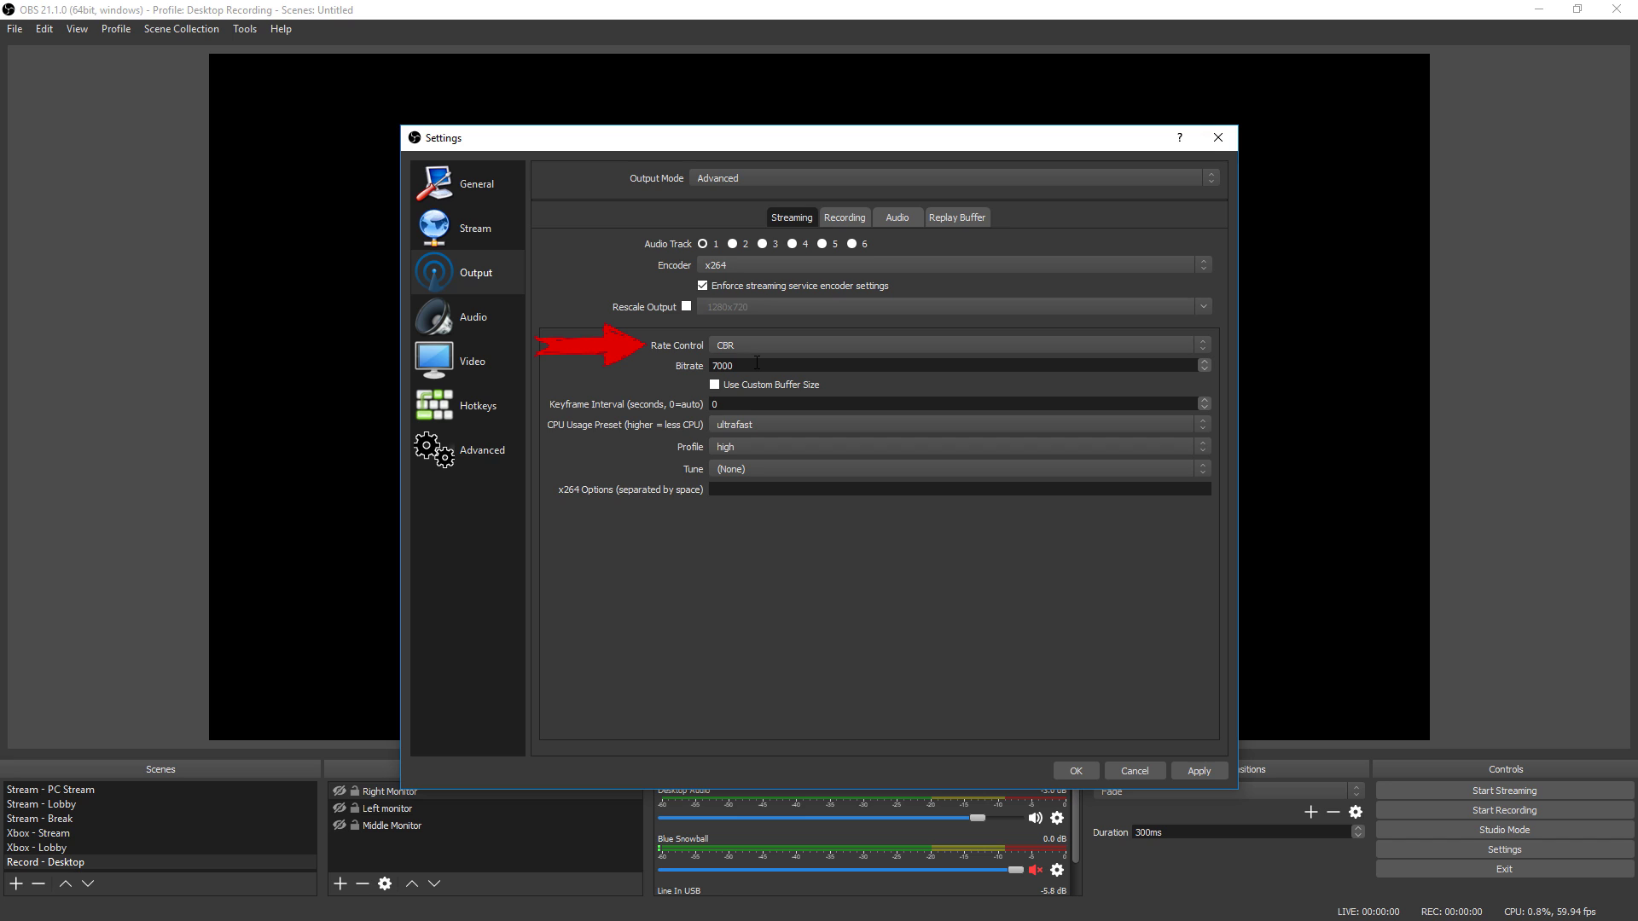
drag(757, 363, 708, 364)
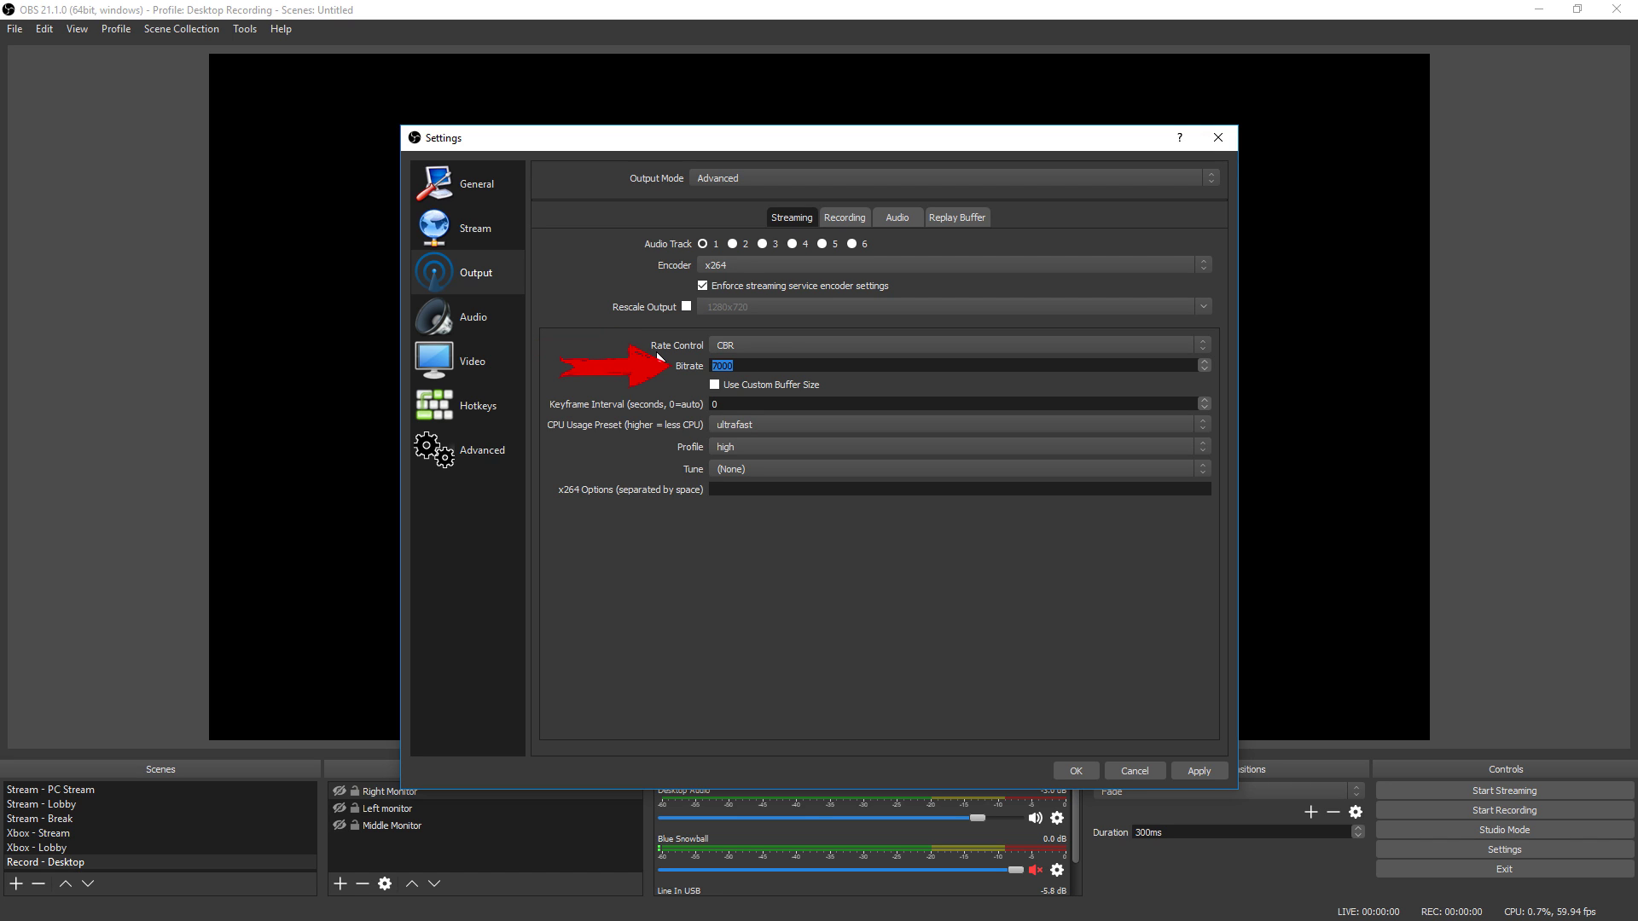
text(20)
key(BackSpace)
key(BackSpace)
text(3000)
drag(733, 368, 603, 372)
text(20)
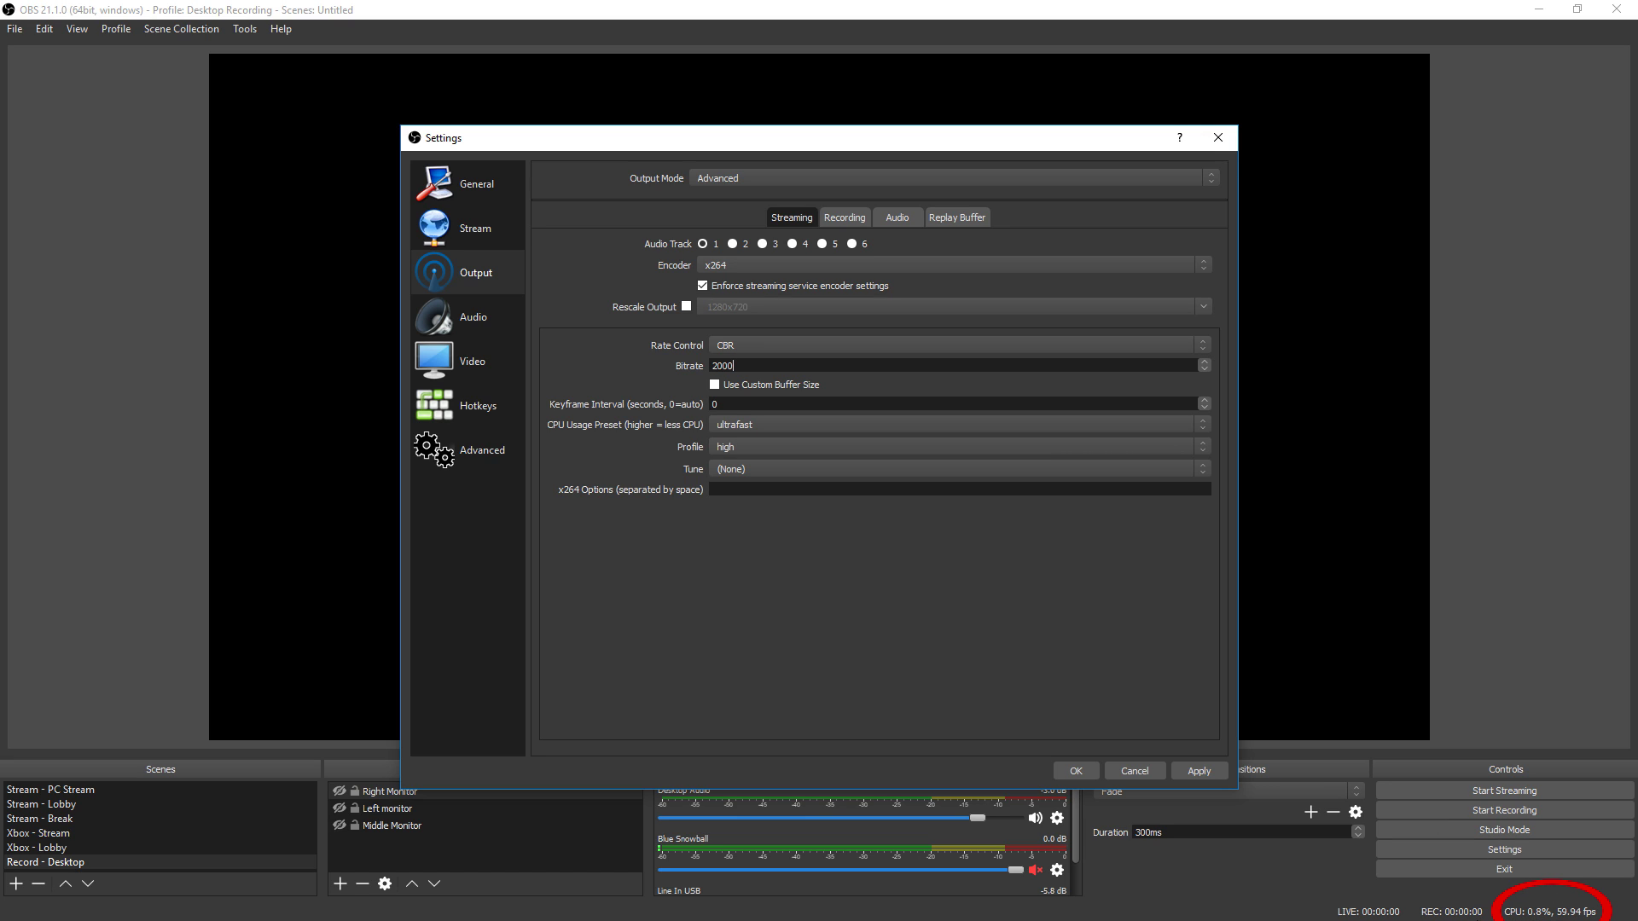
click(752, 346)
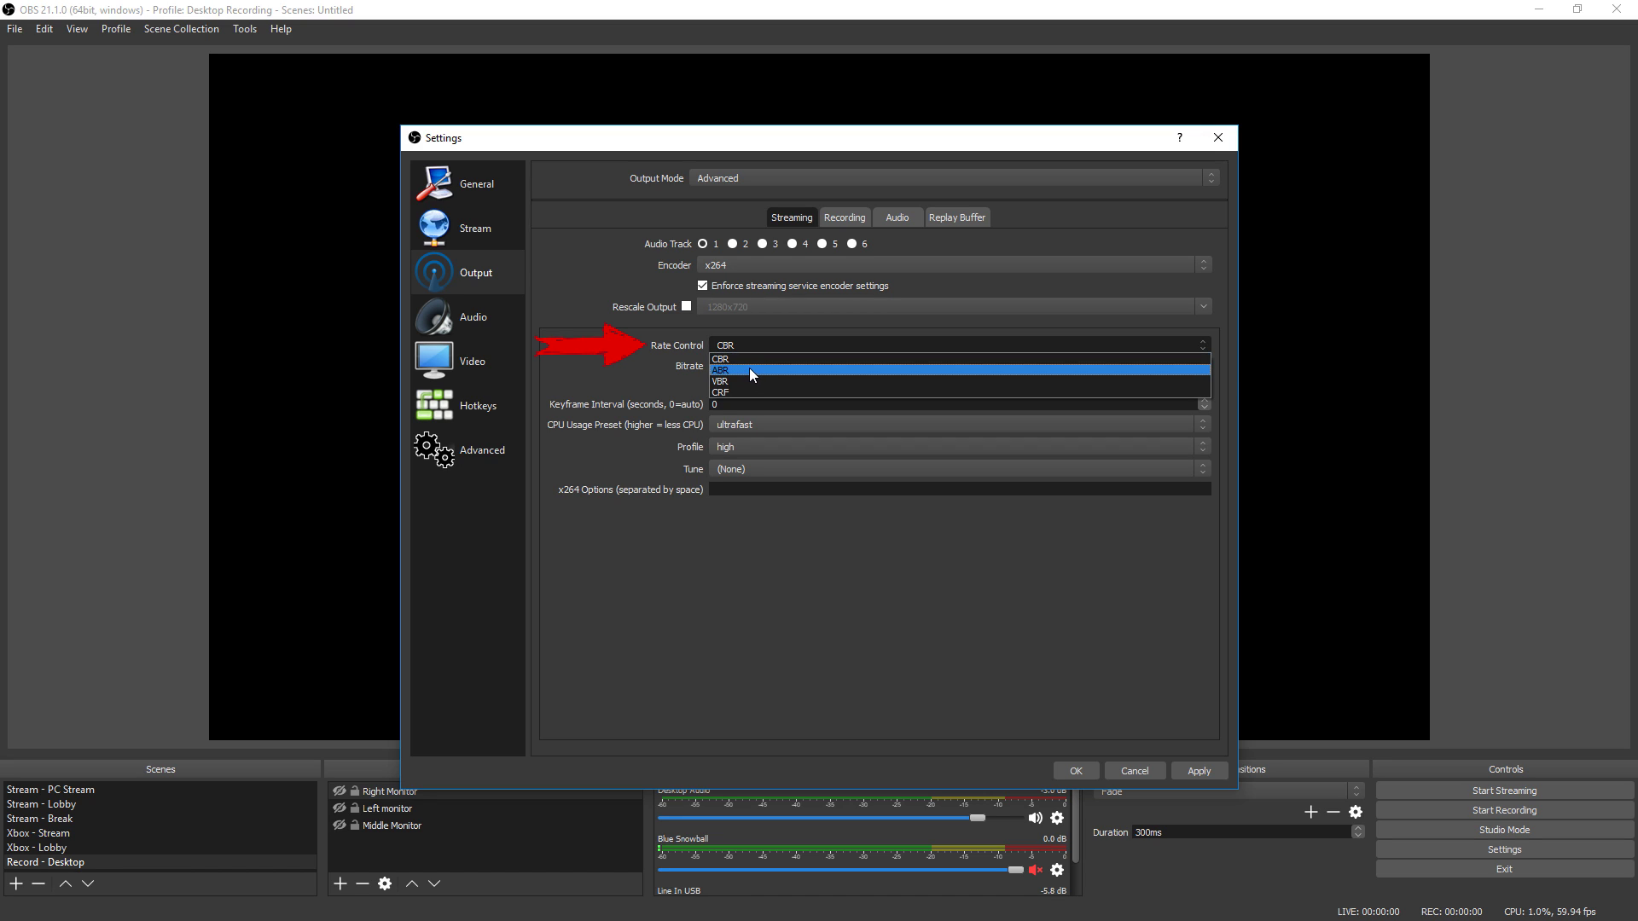
Cycle rate control through ABR and VBR, entering 25 as the CRF value
click(749, 370)
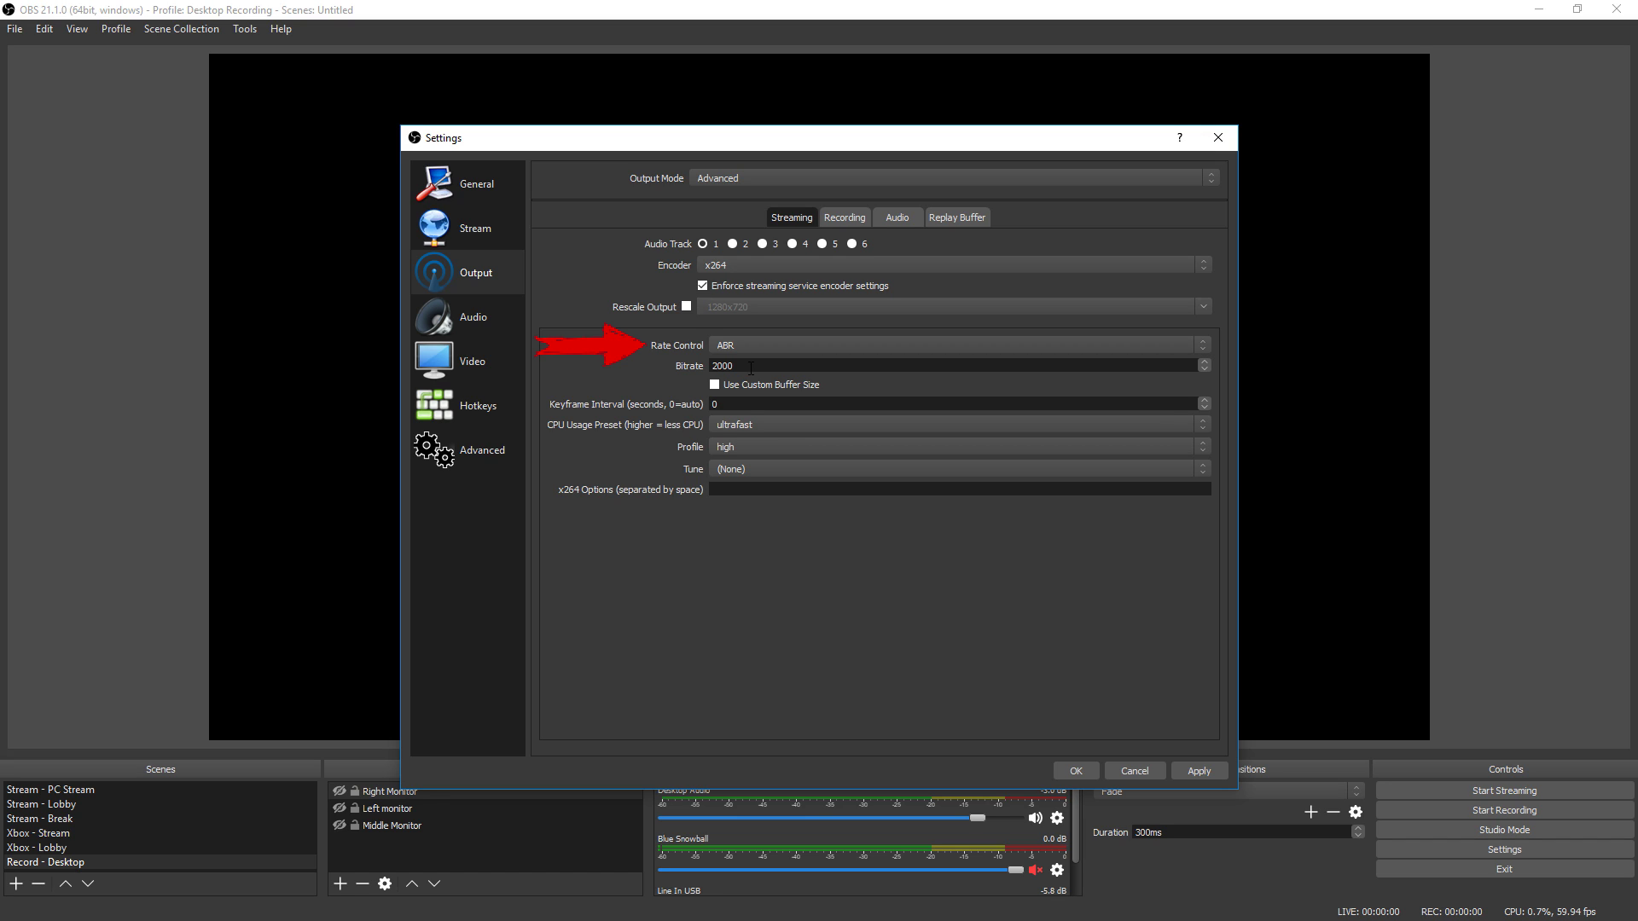
click(746, 346)
click(740, 376)
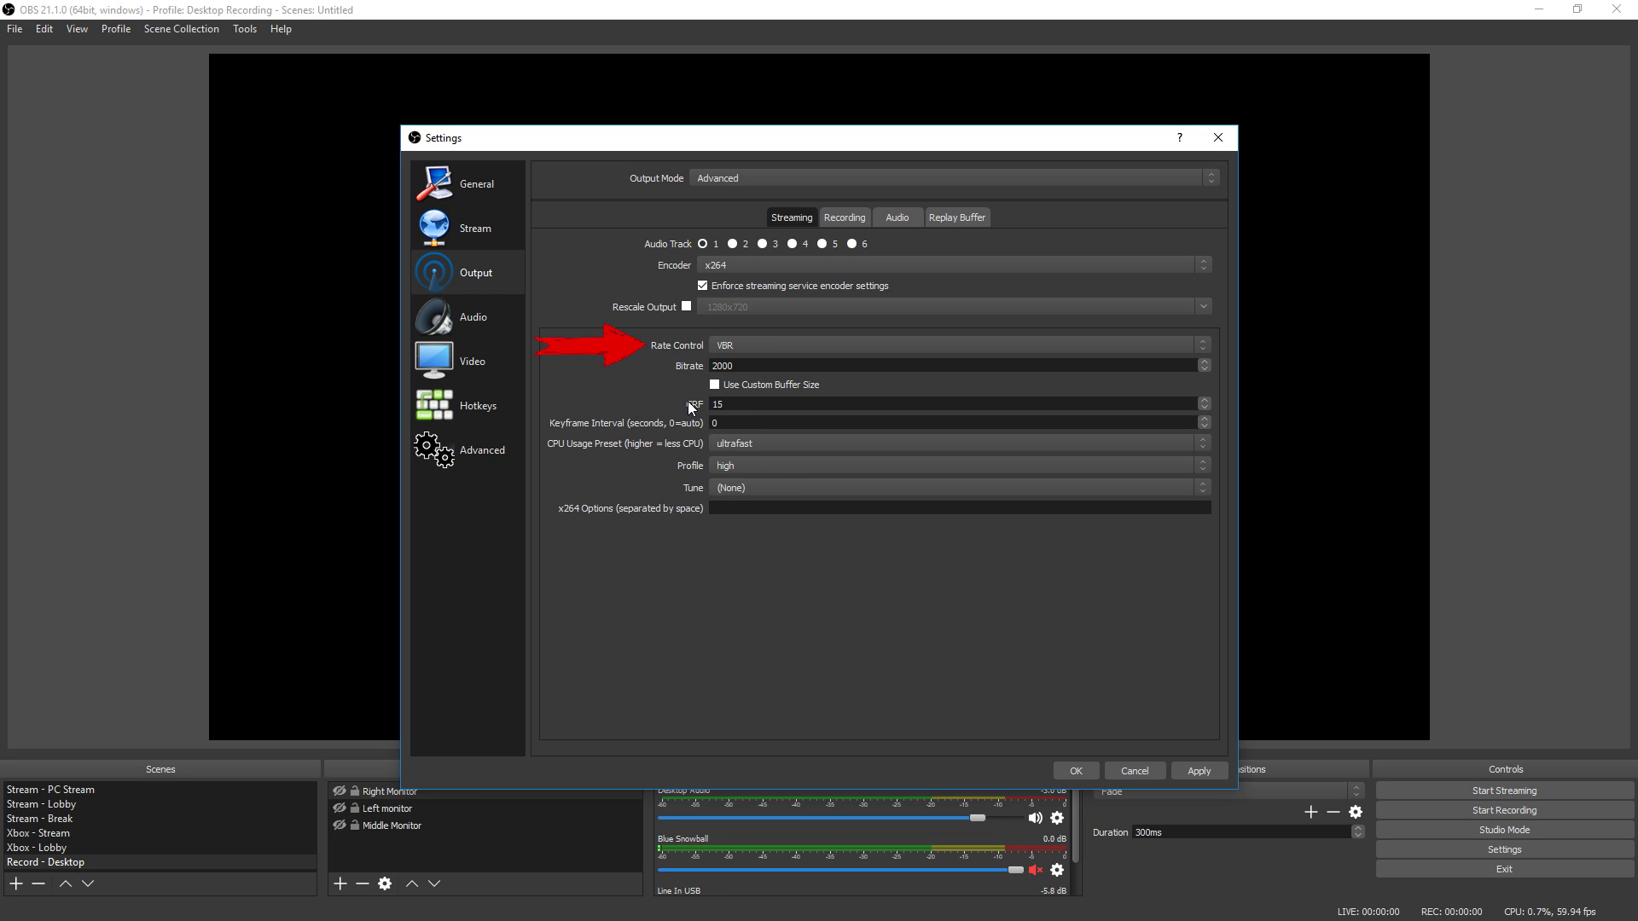
drag(734, 410, 714, 407)
click(733, 410)
drag(733, 411, 555, 394)
text(25)
Switch rate control to CRF and edit its value of 25
click(742, 345)
click(720, 389)
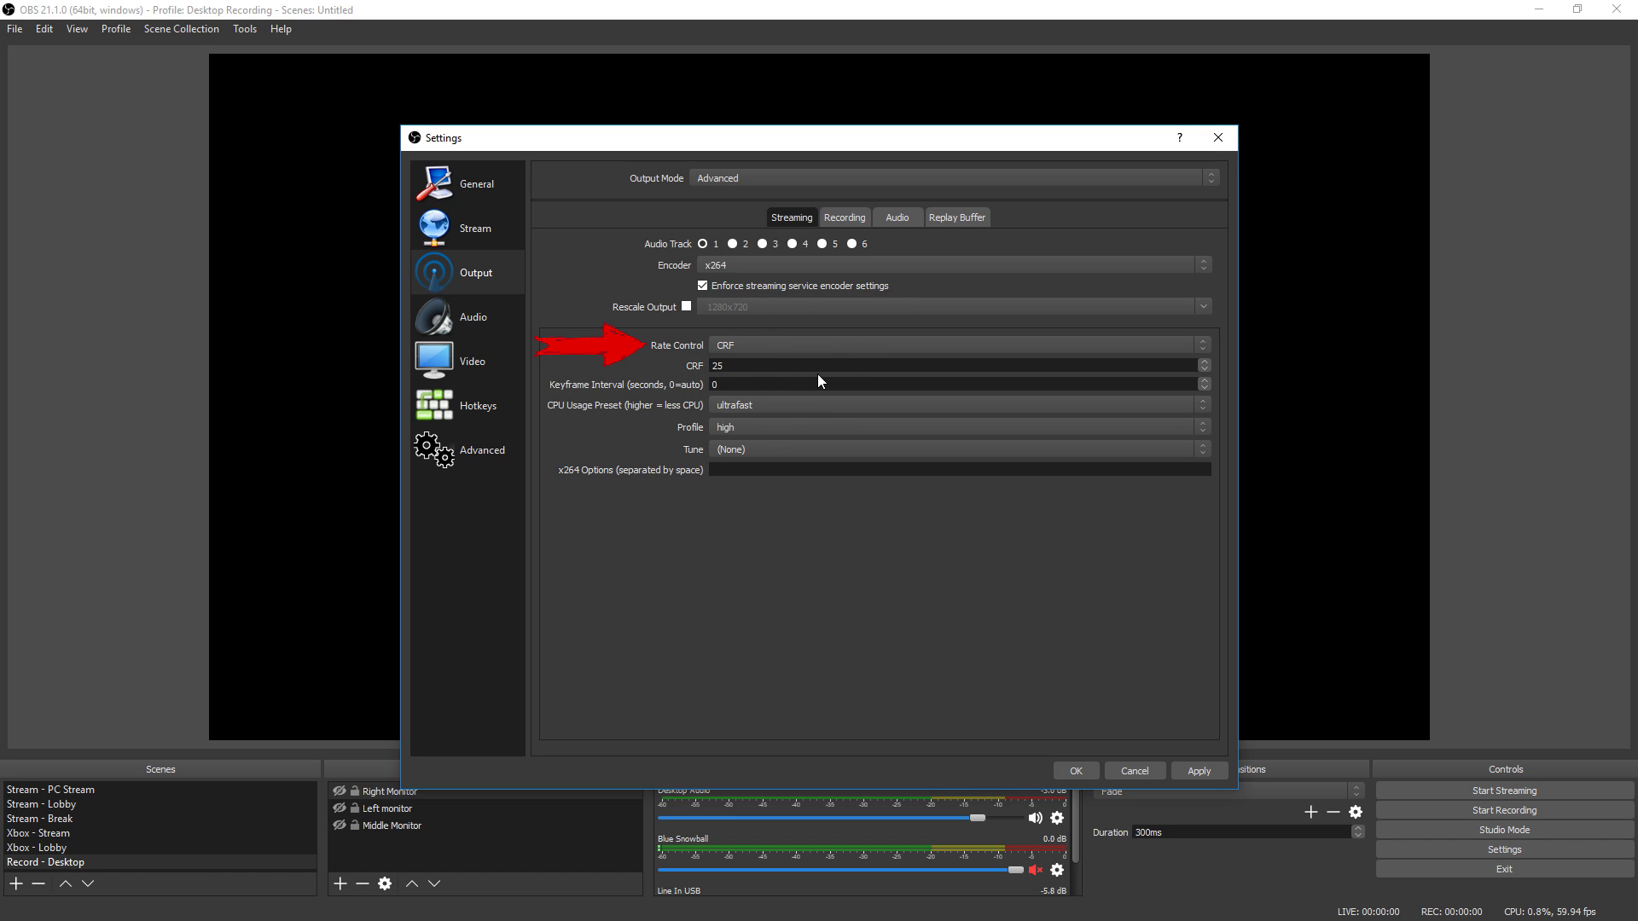
drag(817, 374, 663, 370)
click(731, 367)
scroll(735, 346, up, 3)
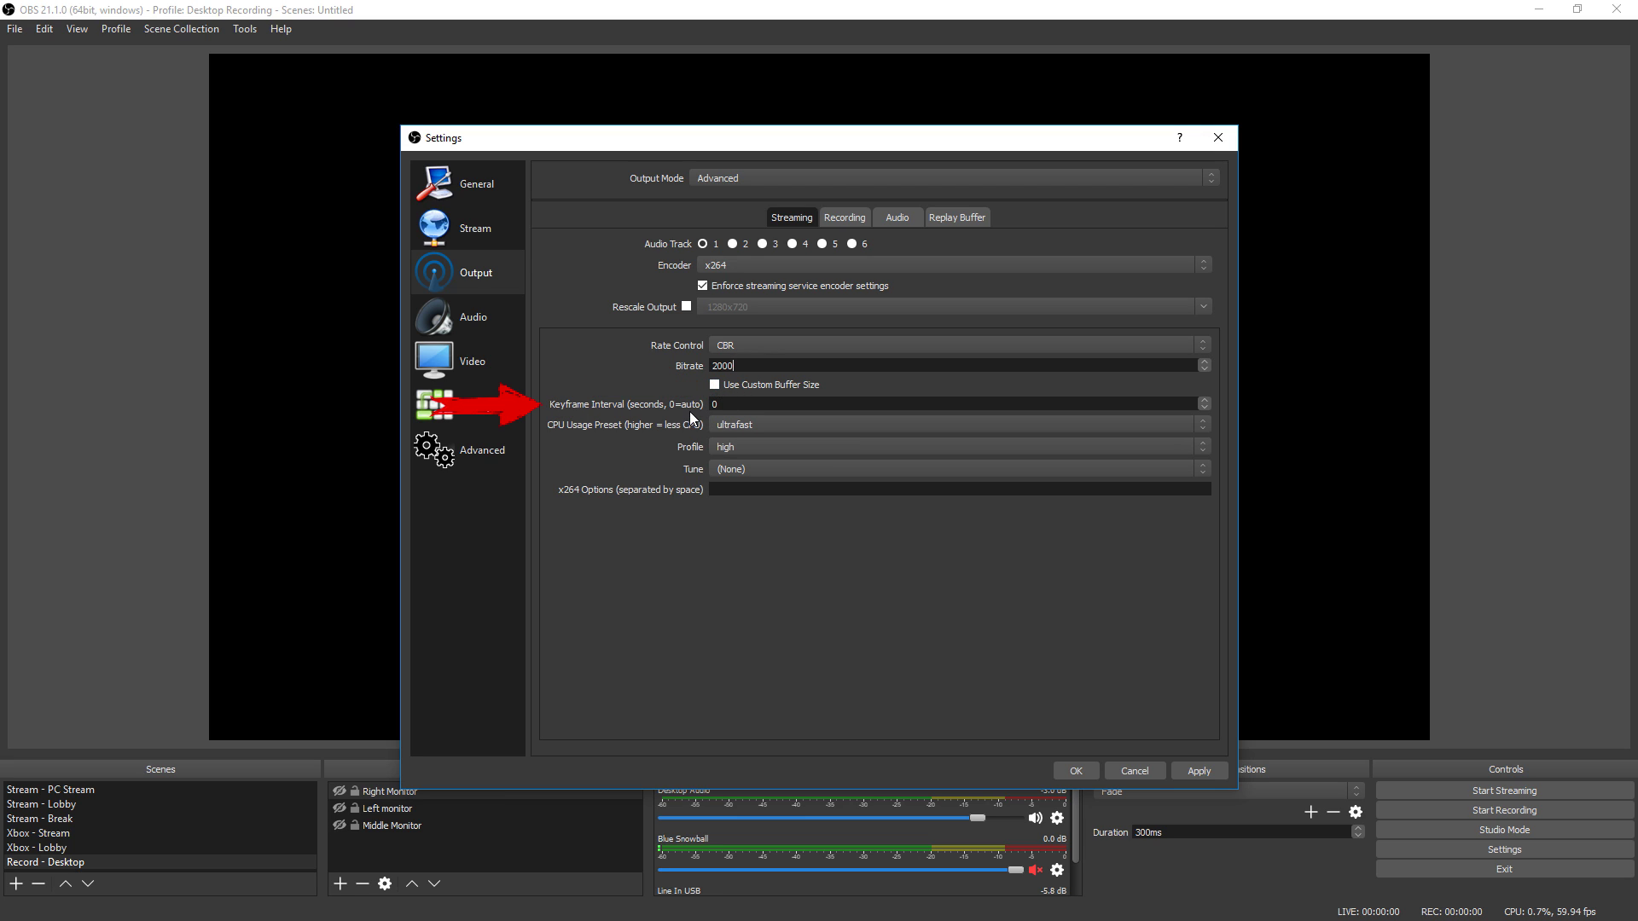
click(739, 424)
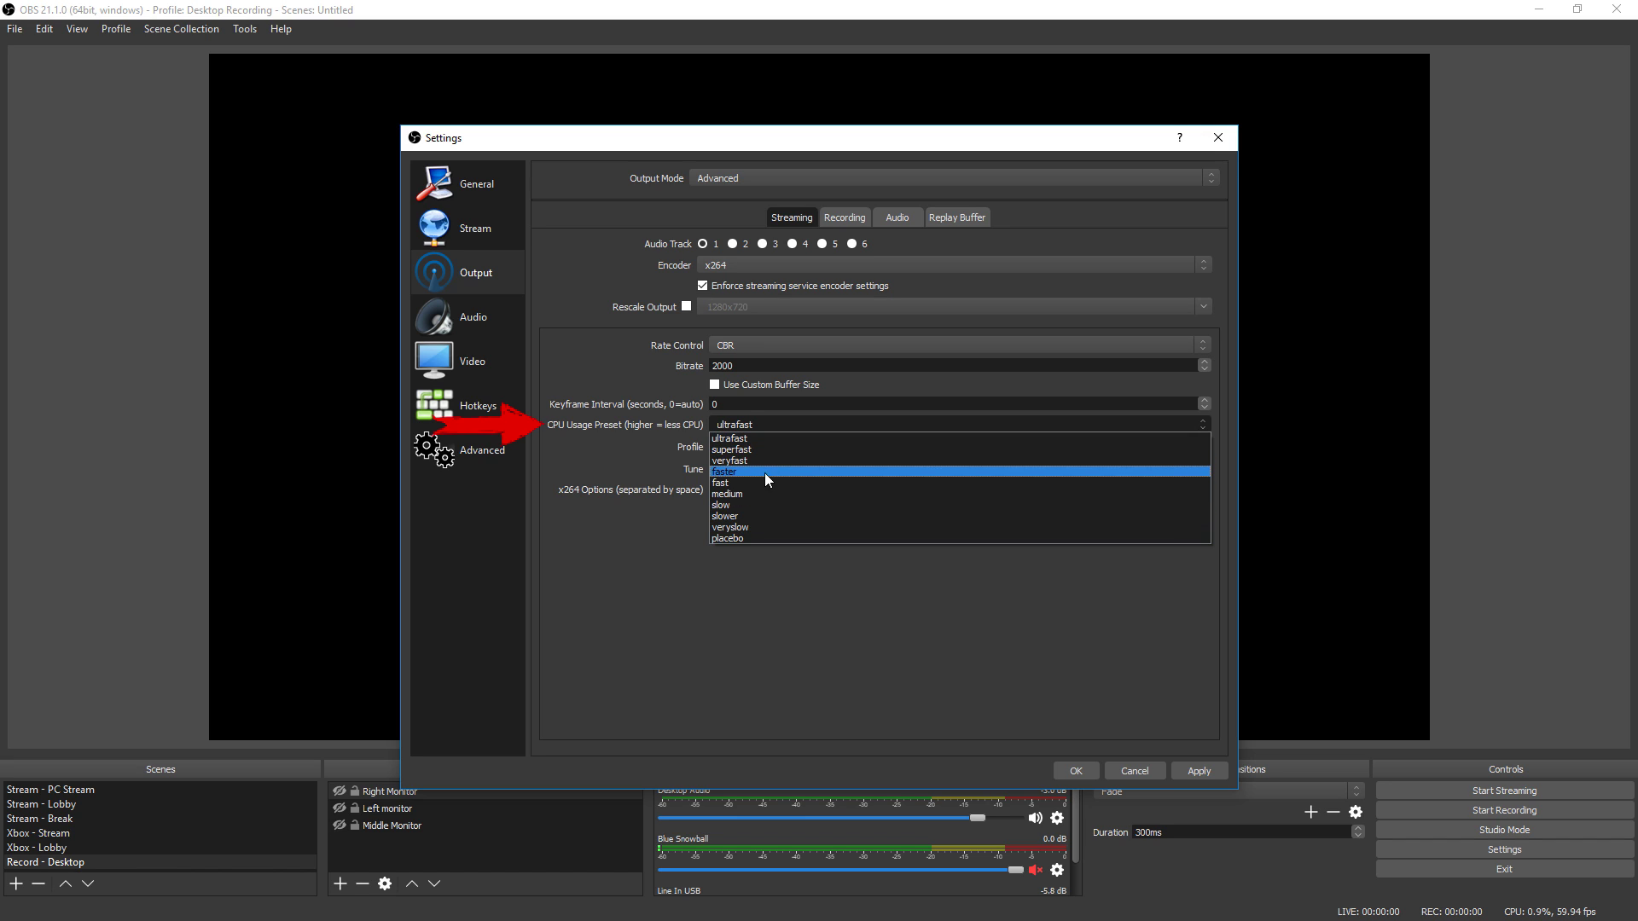
Pick superfast as the x264 CPU usage preset
click(749, 450)
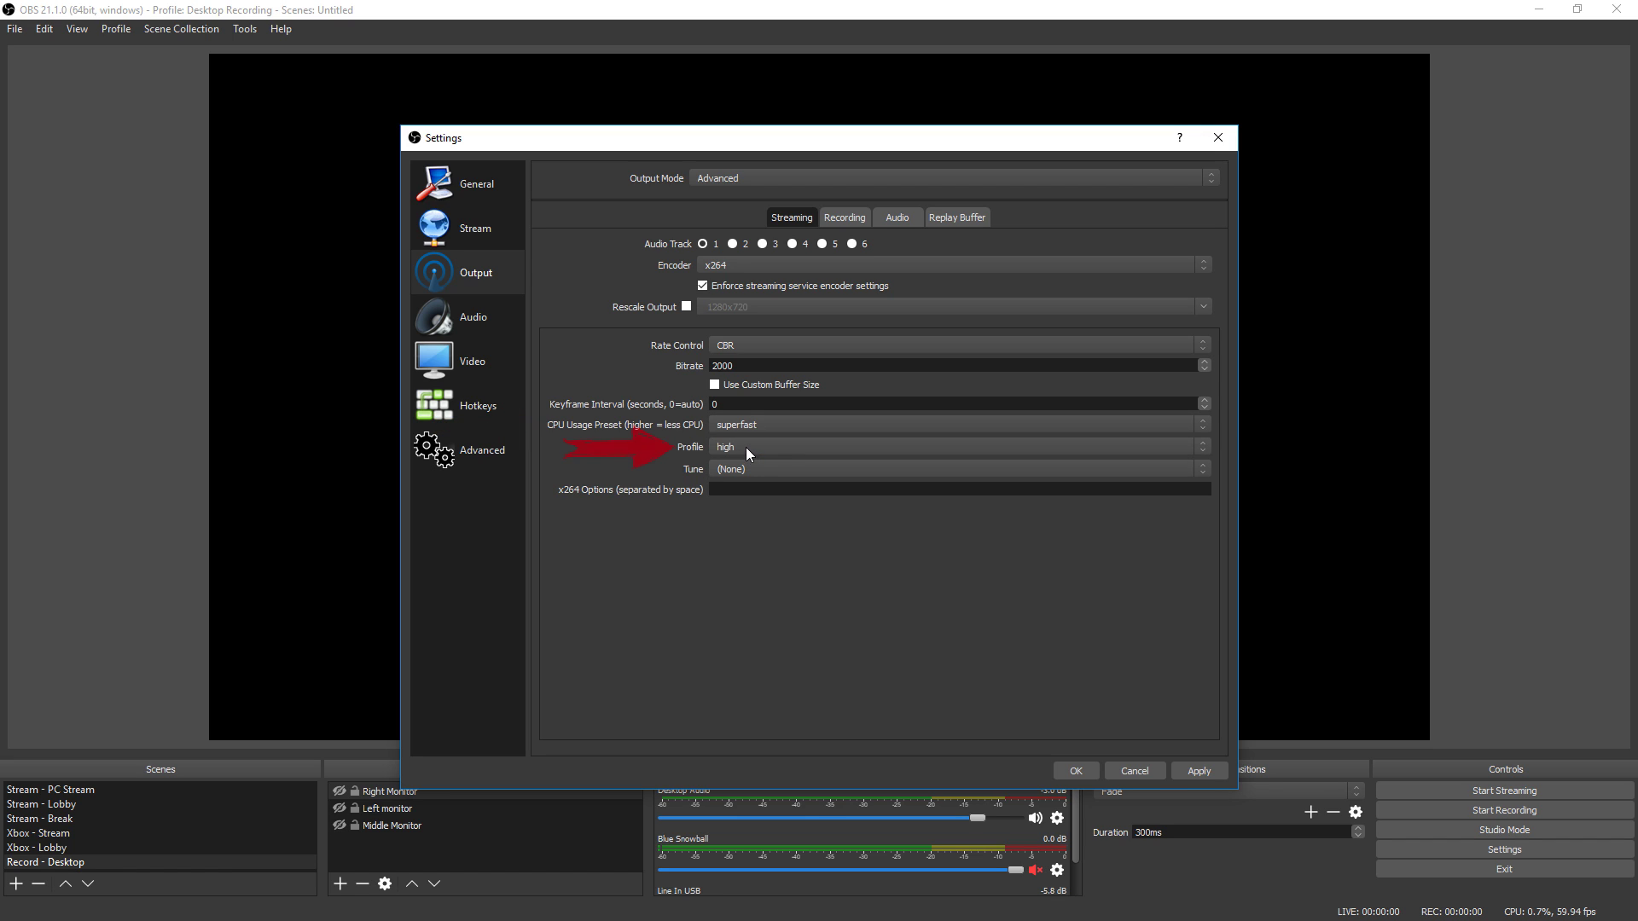
click(746, 447)
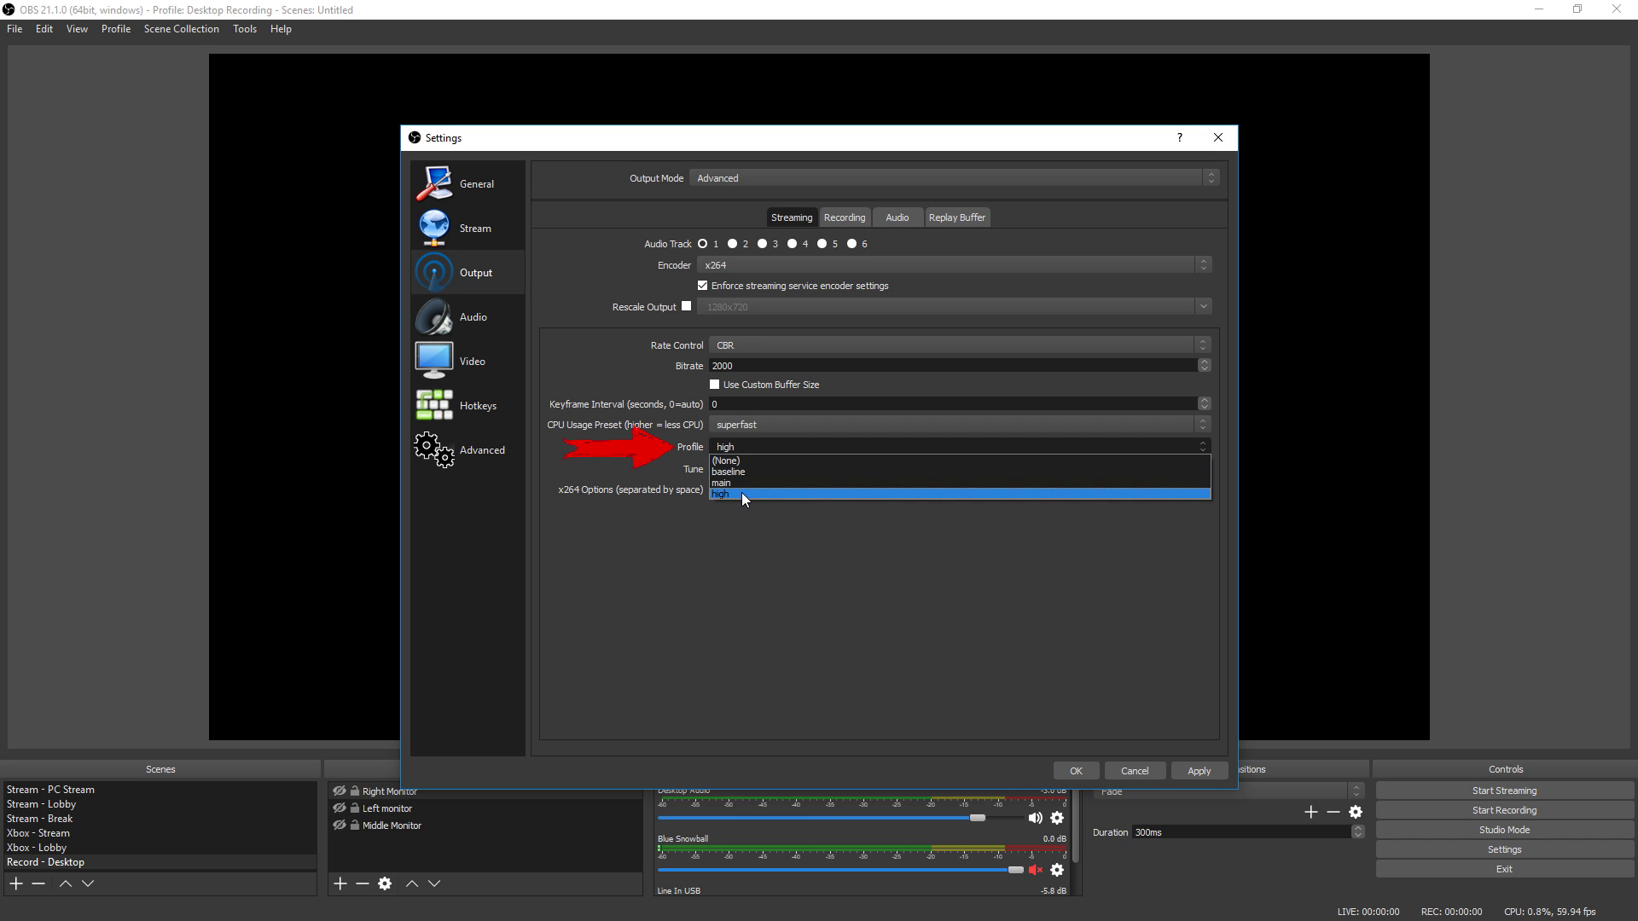
click(741, 493)
click(740, 469)
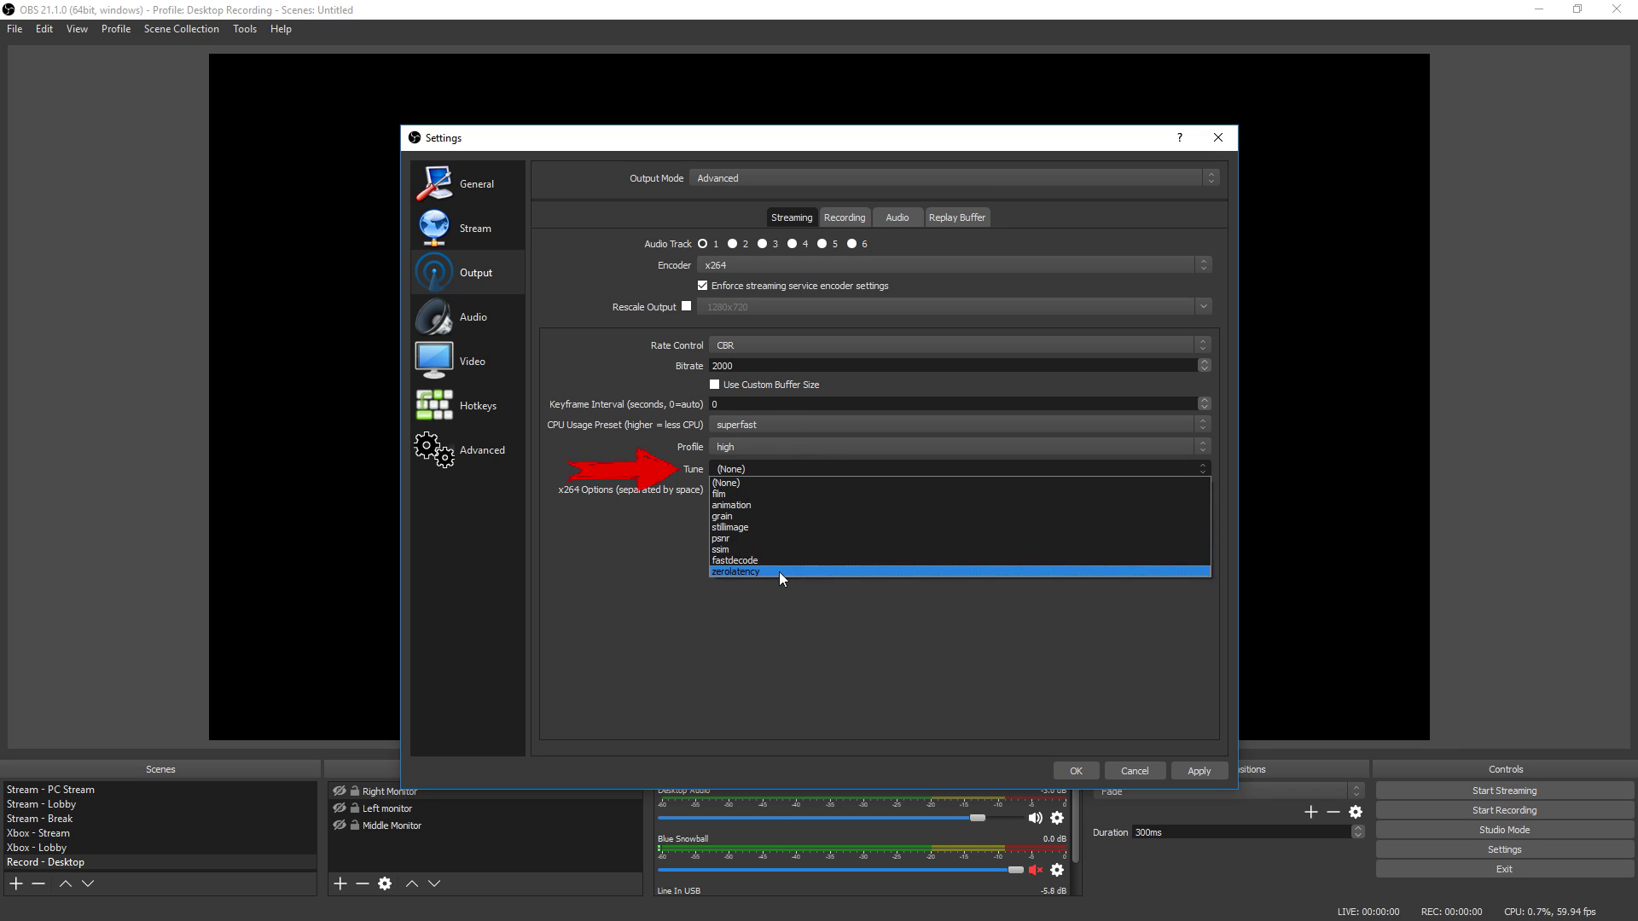
click(757, 480)
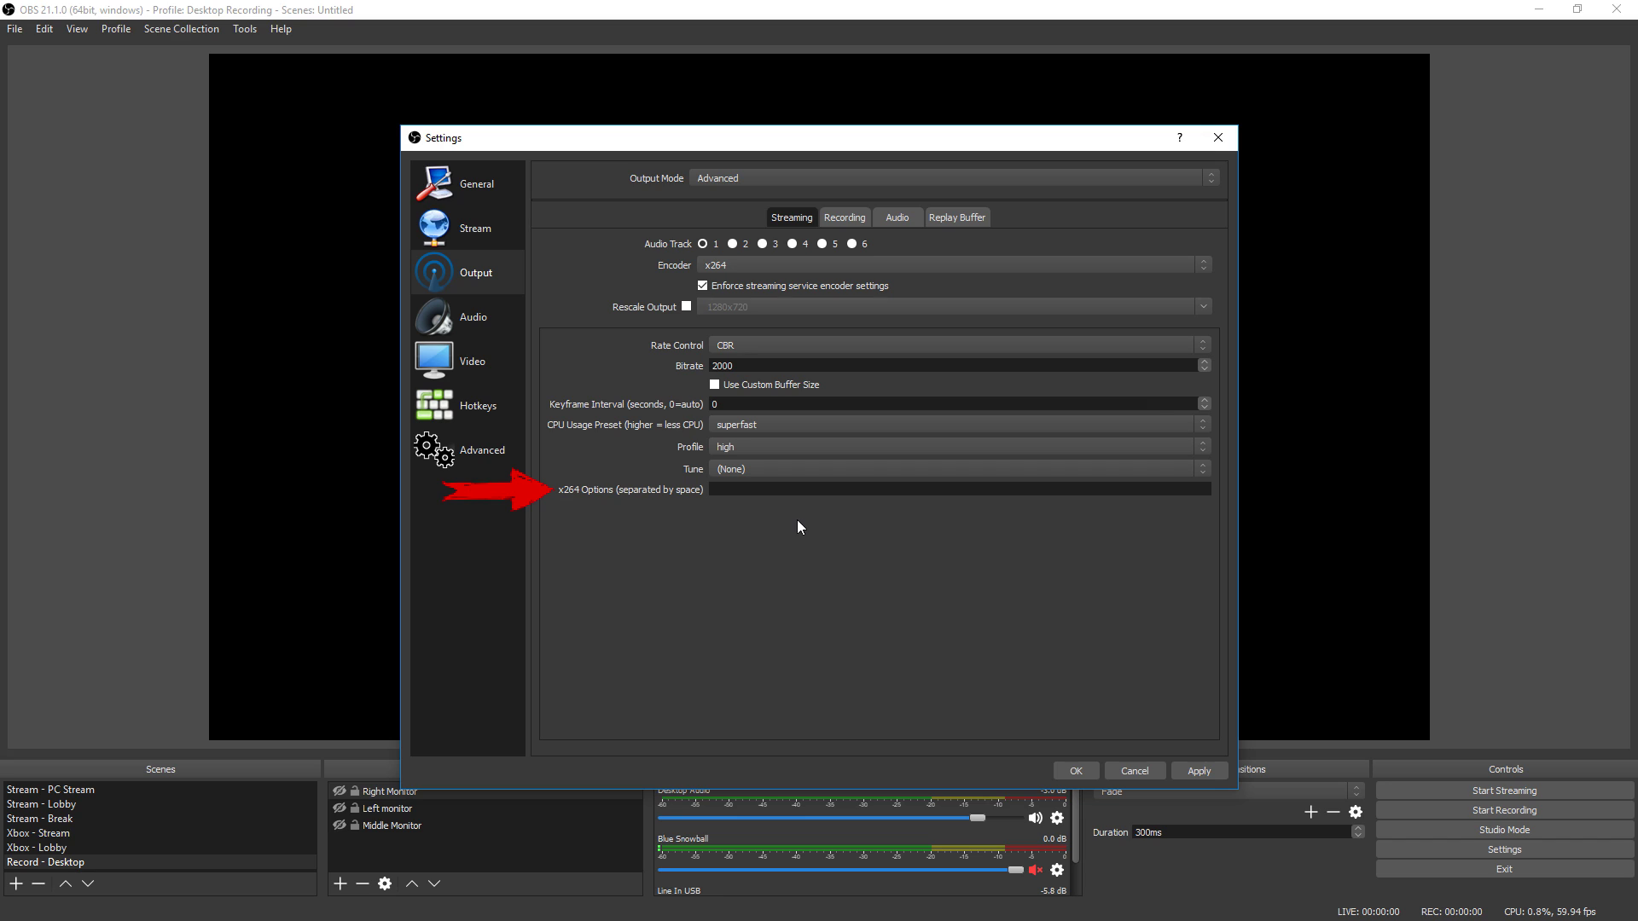
Change the streaming encoder from x264 to NVENC H.264
click(733, 264)
click(733, 265)
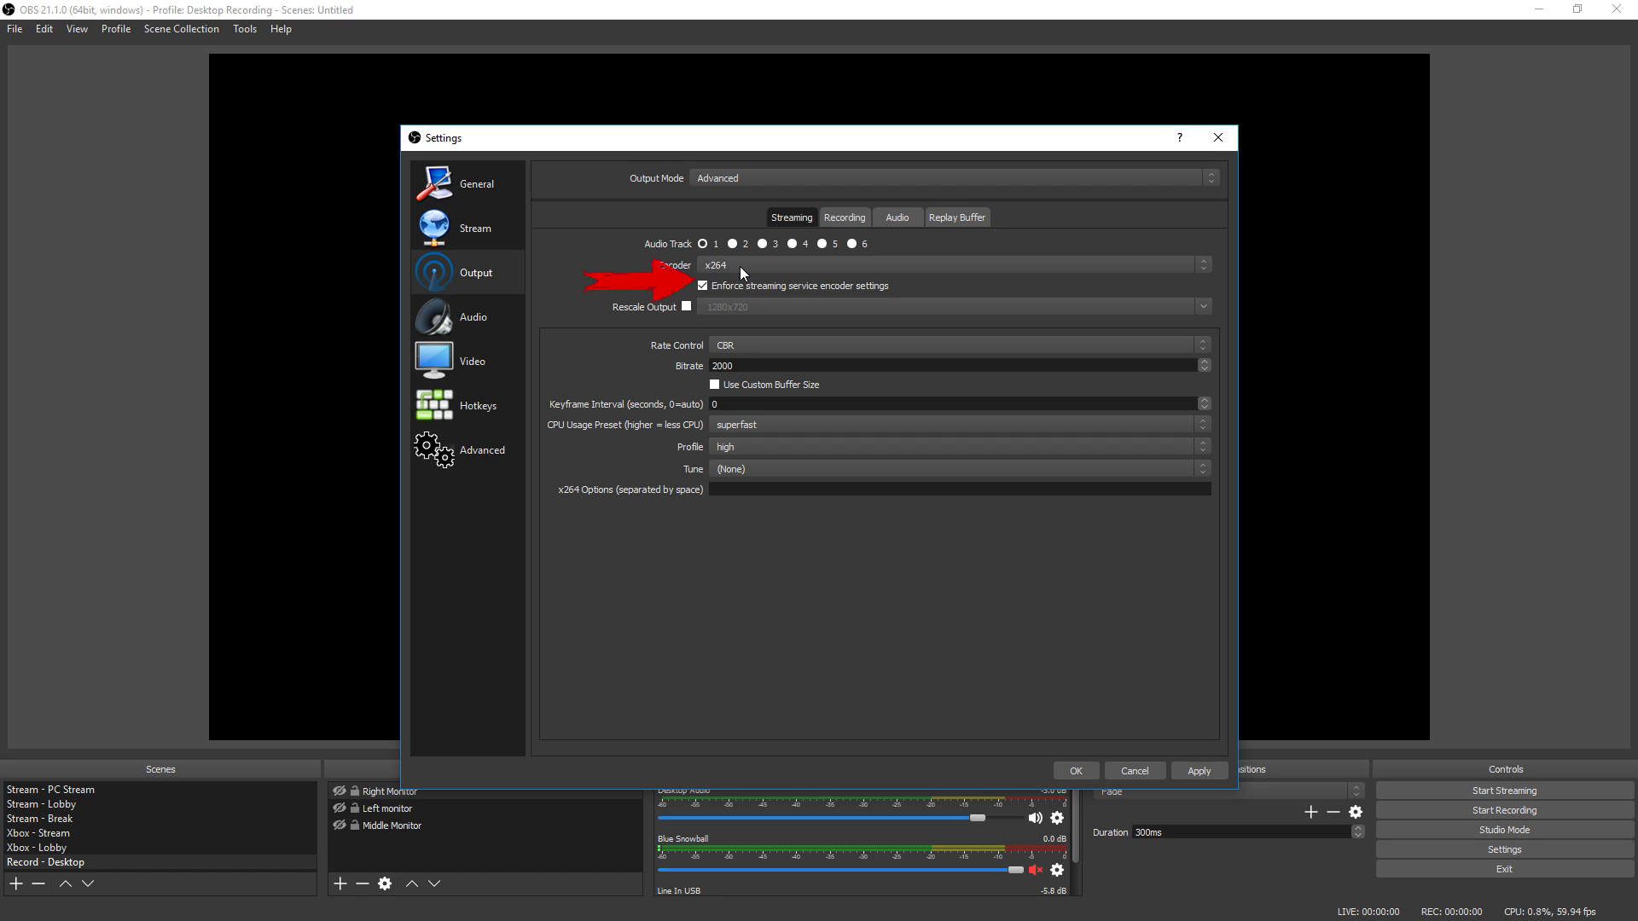
click(740, 266)
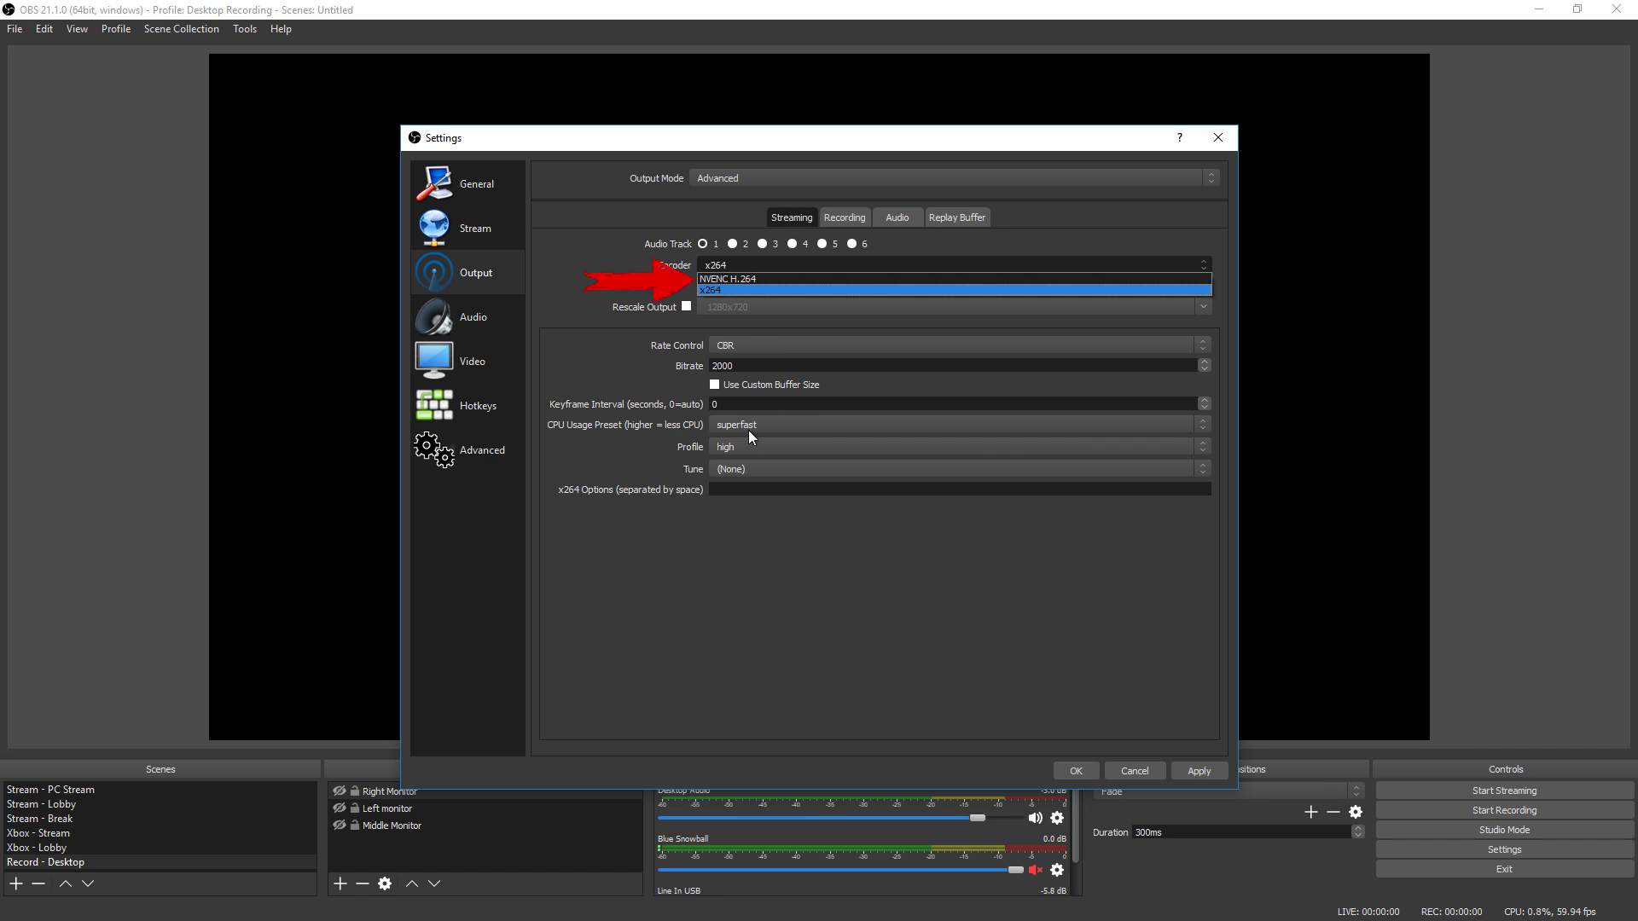
click(771, 278)
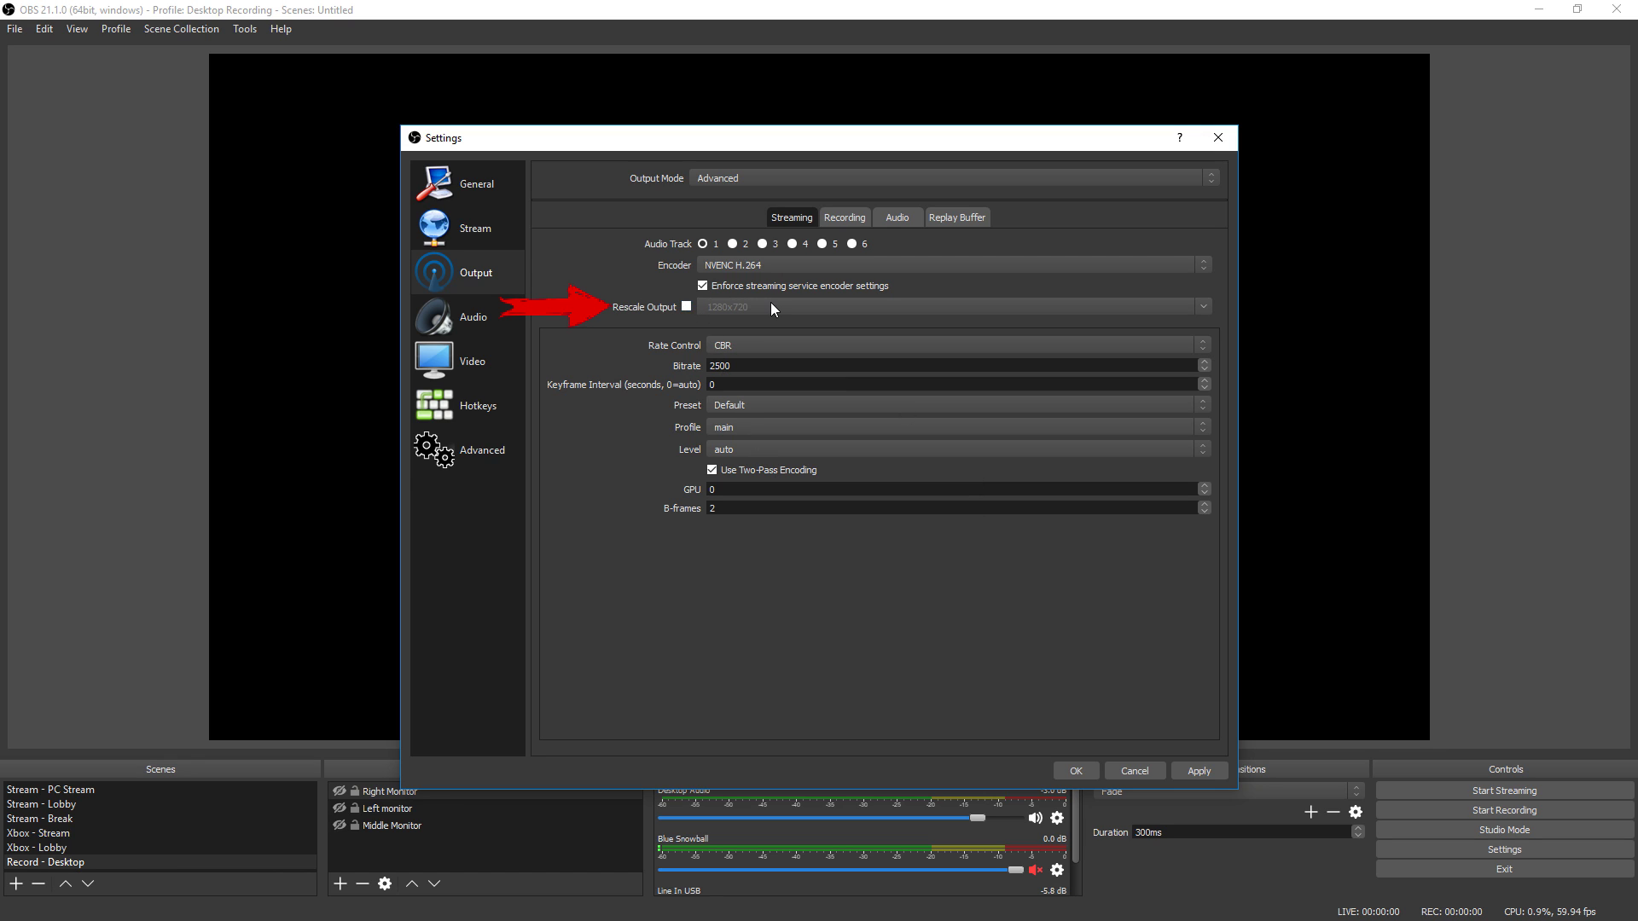
Move NVENC rate control from CBR to VBR, leaving the 2500 bitrate
click(742, 346)
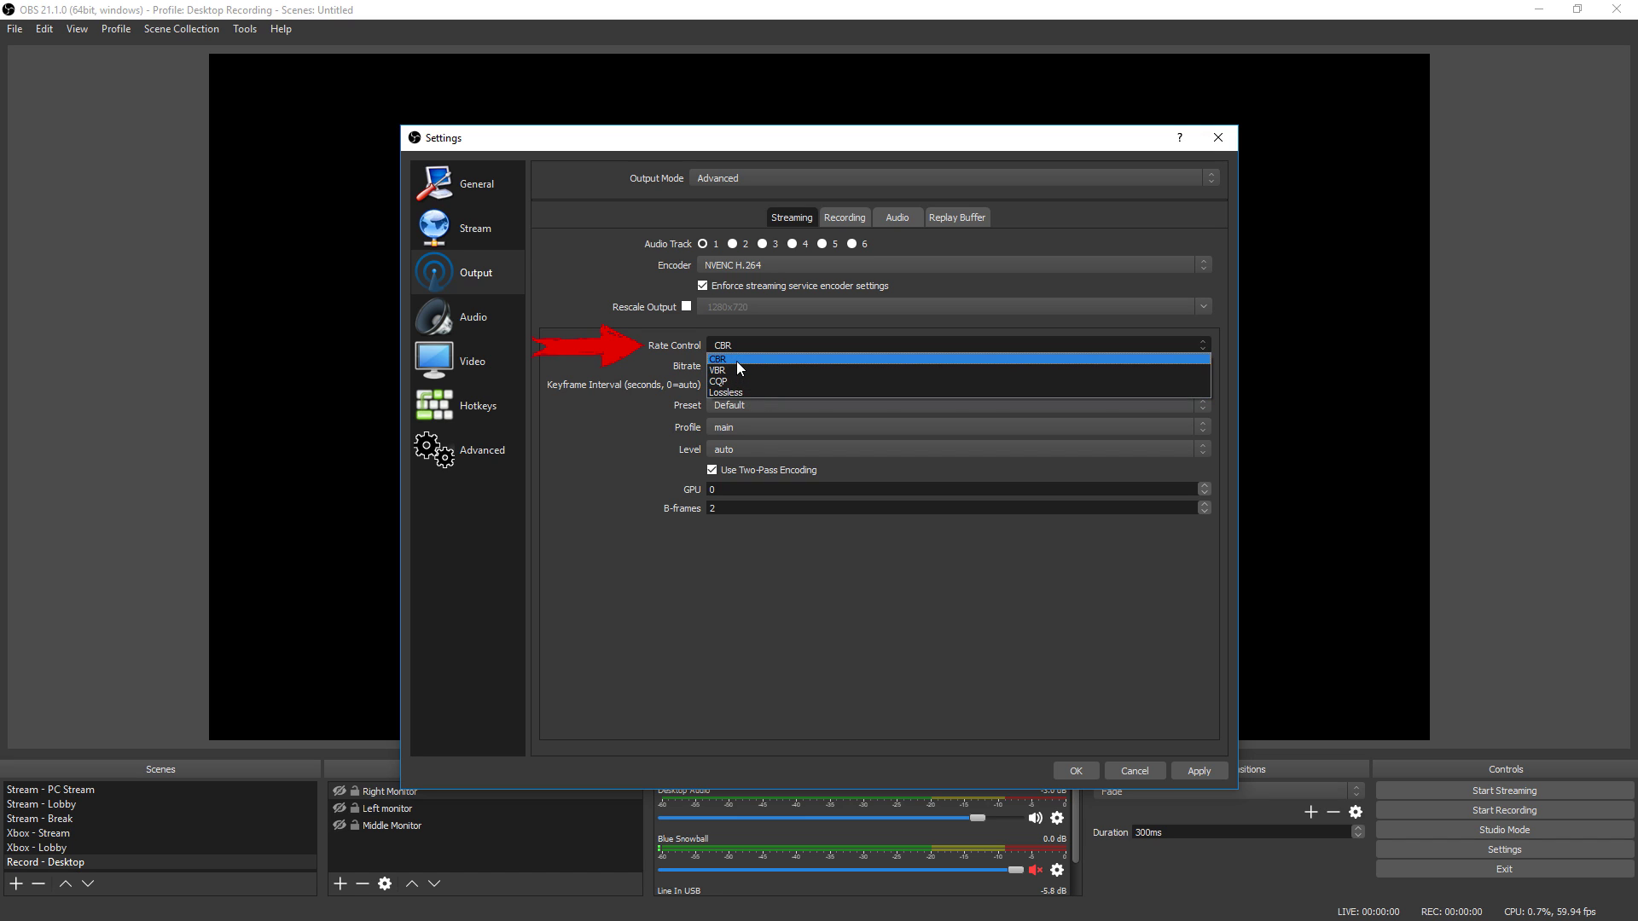
click(736, 360)
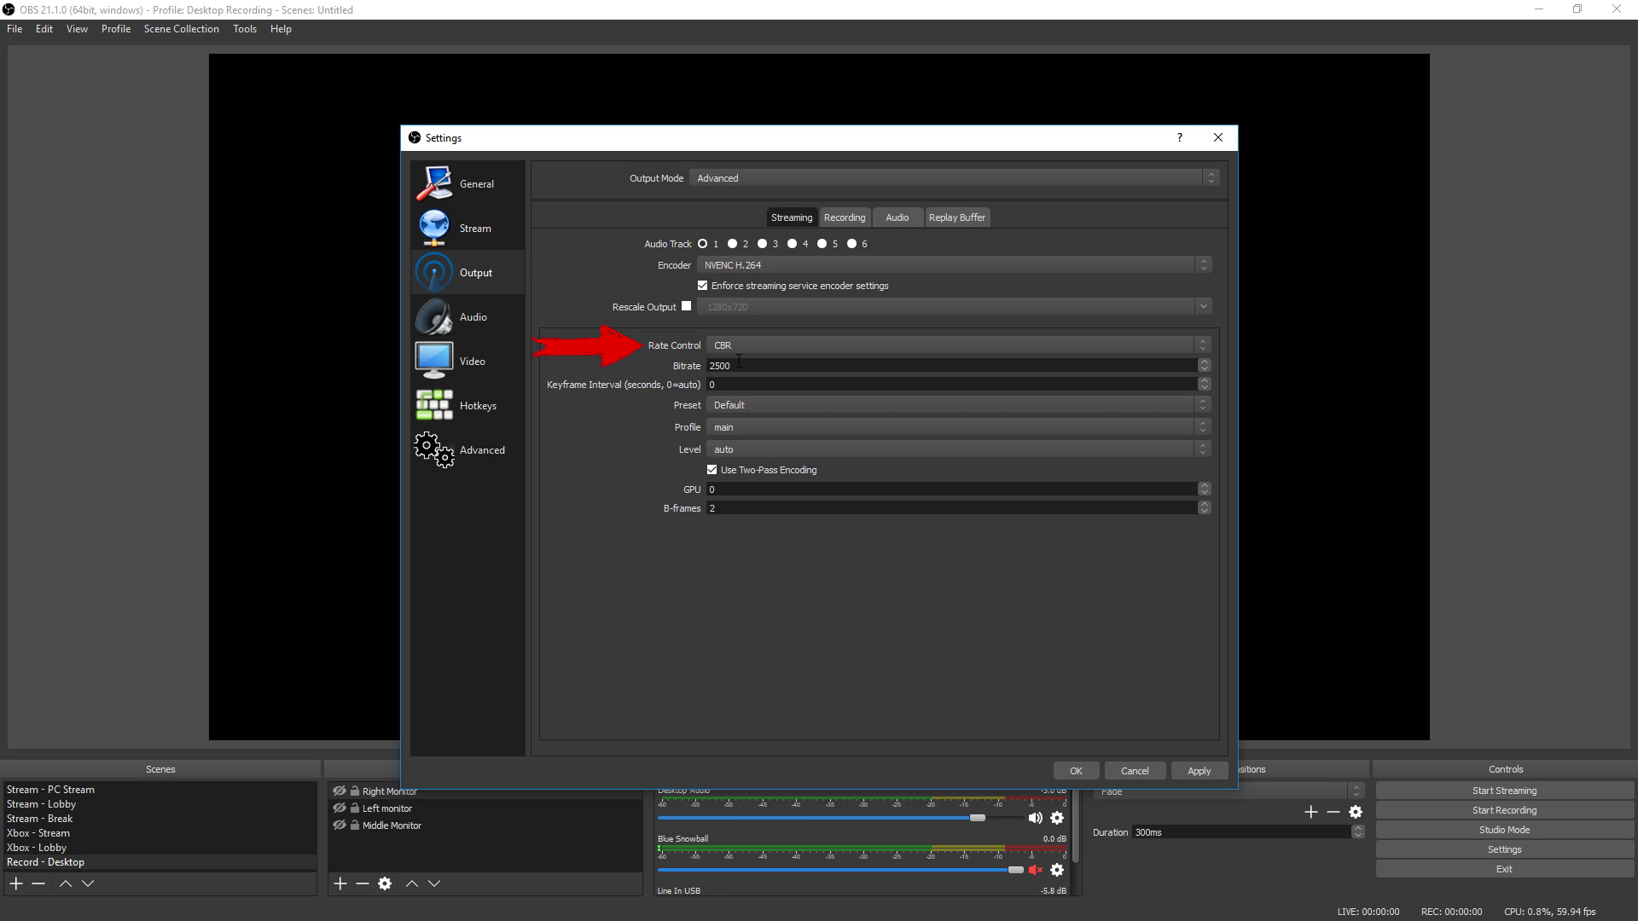
click(742, 346)
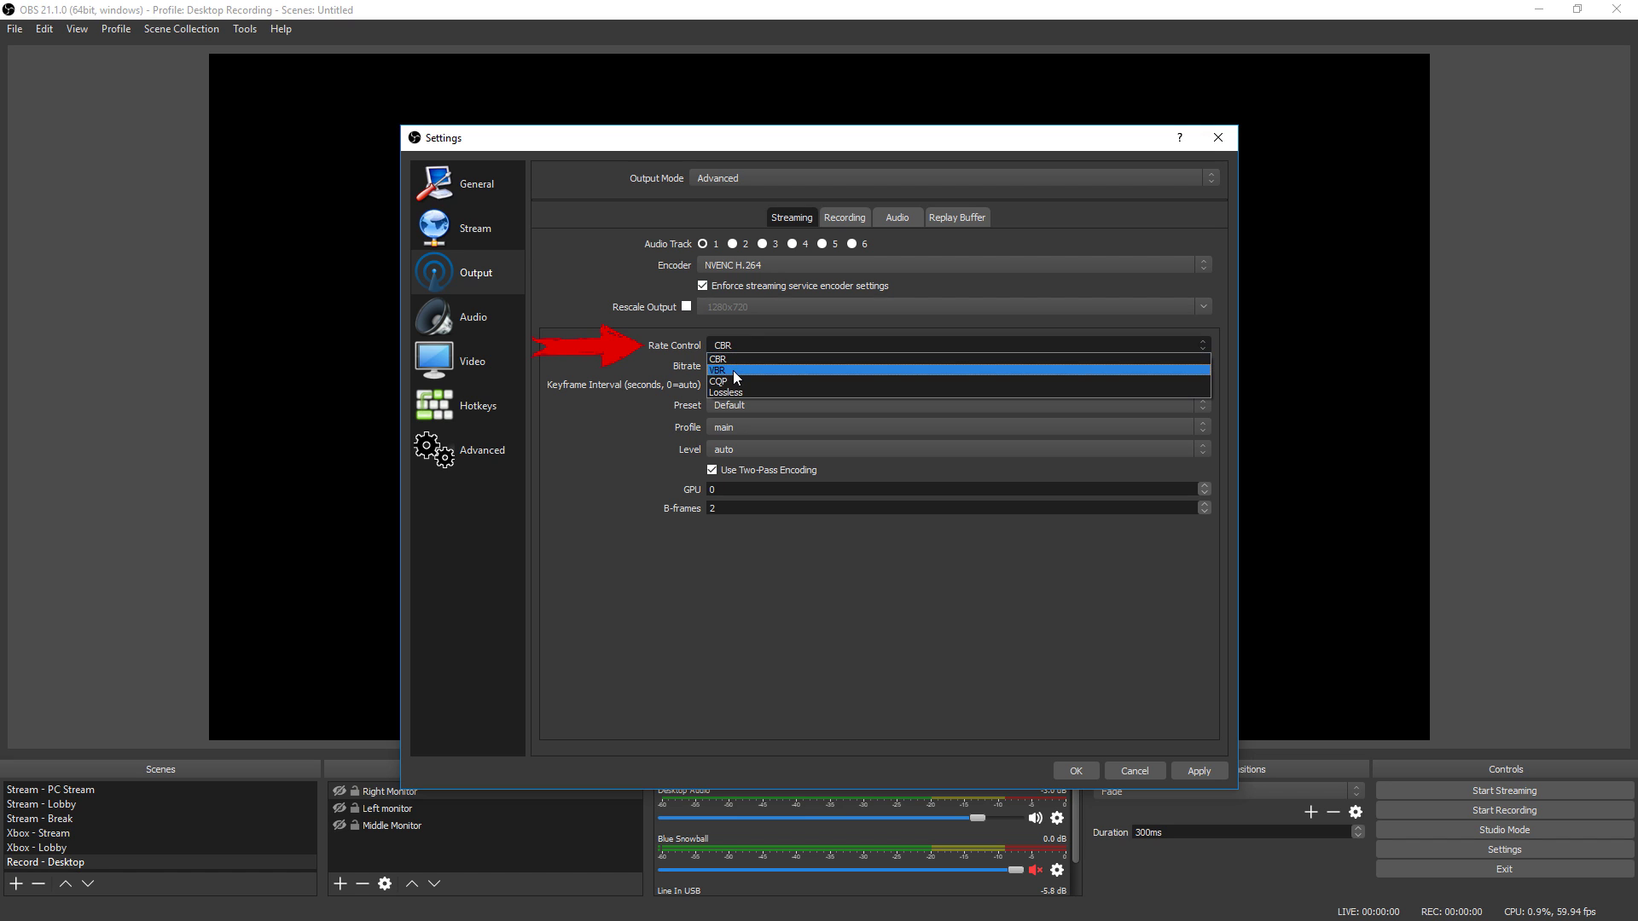
click(734, 369)
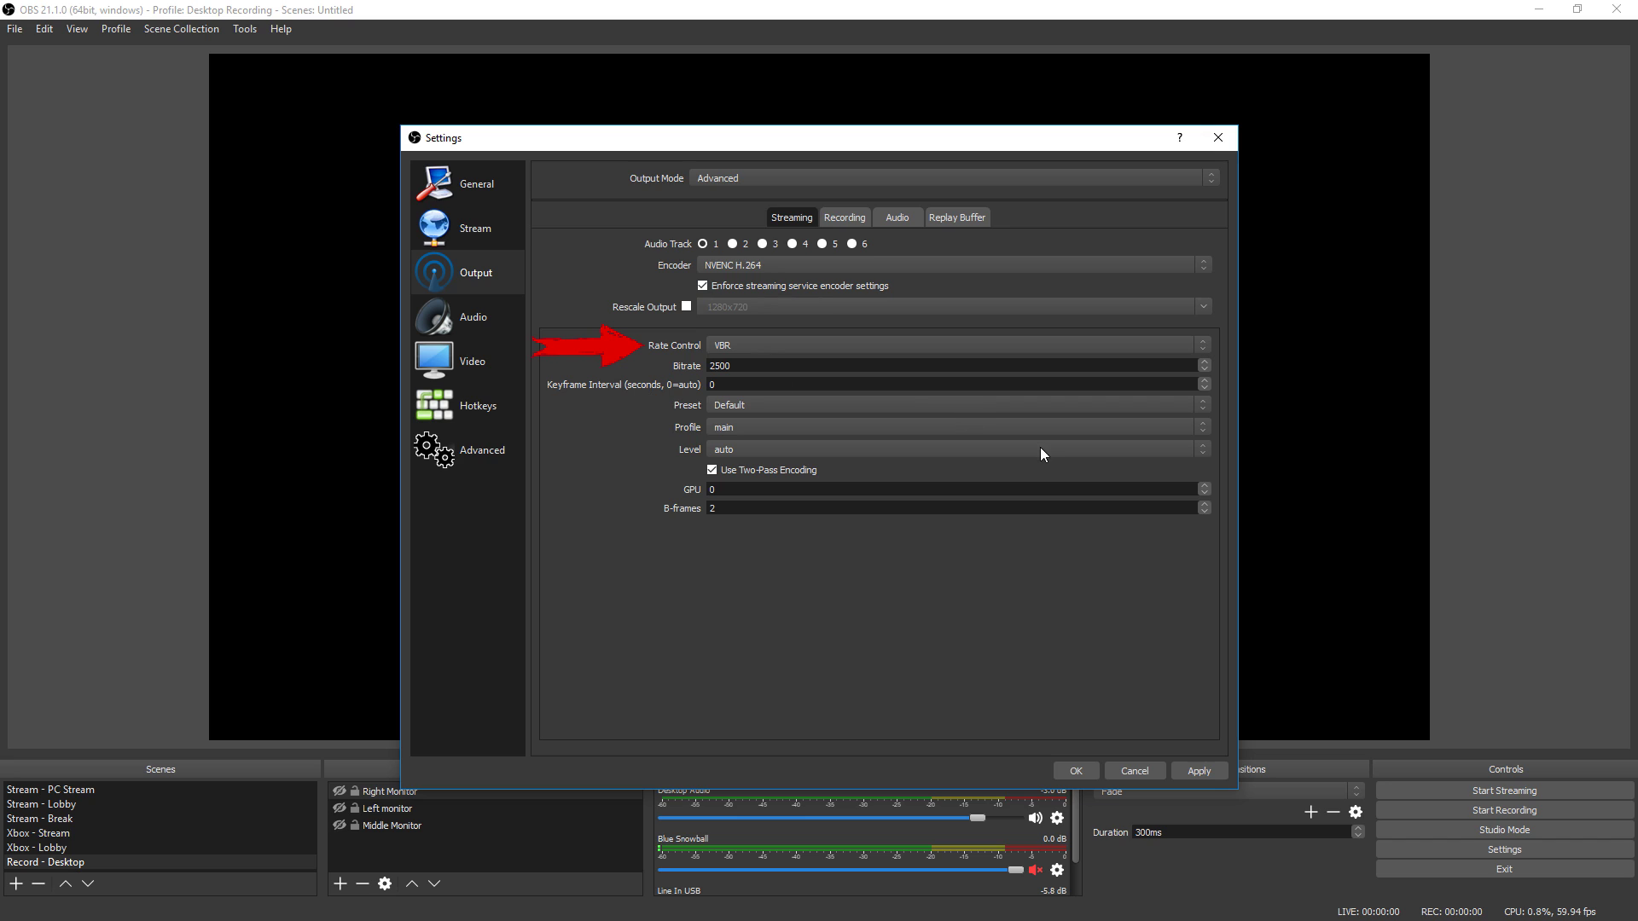
double_click(830, 359)
click(830, 359)
Switch to CQP with value 25, then to Lossless rate control
click(802, 345)
click(764, 404)
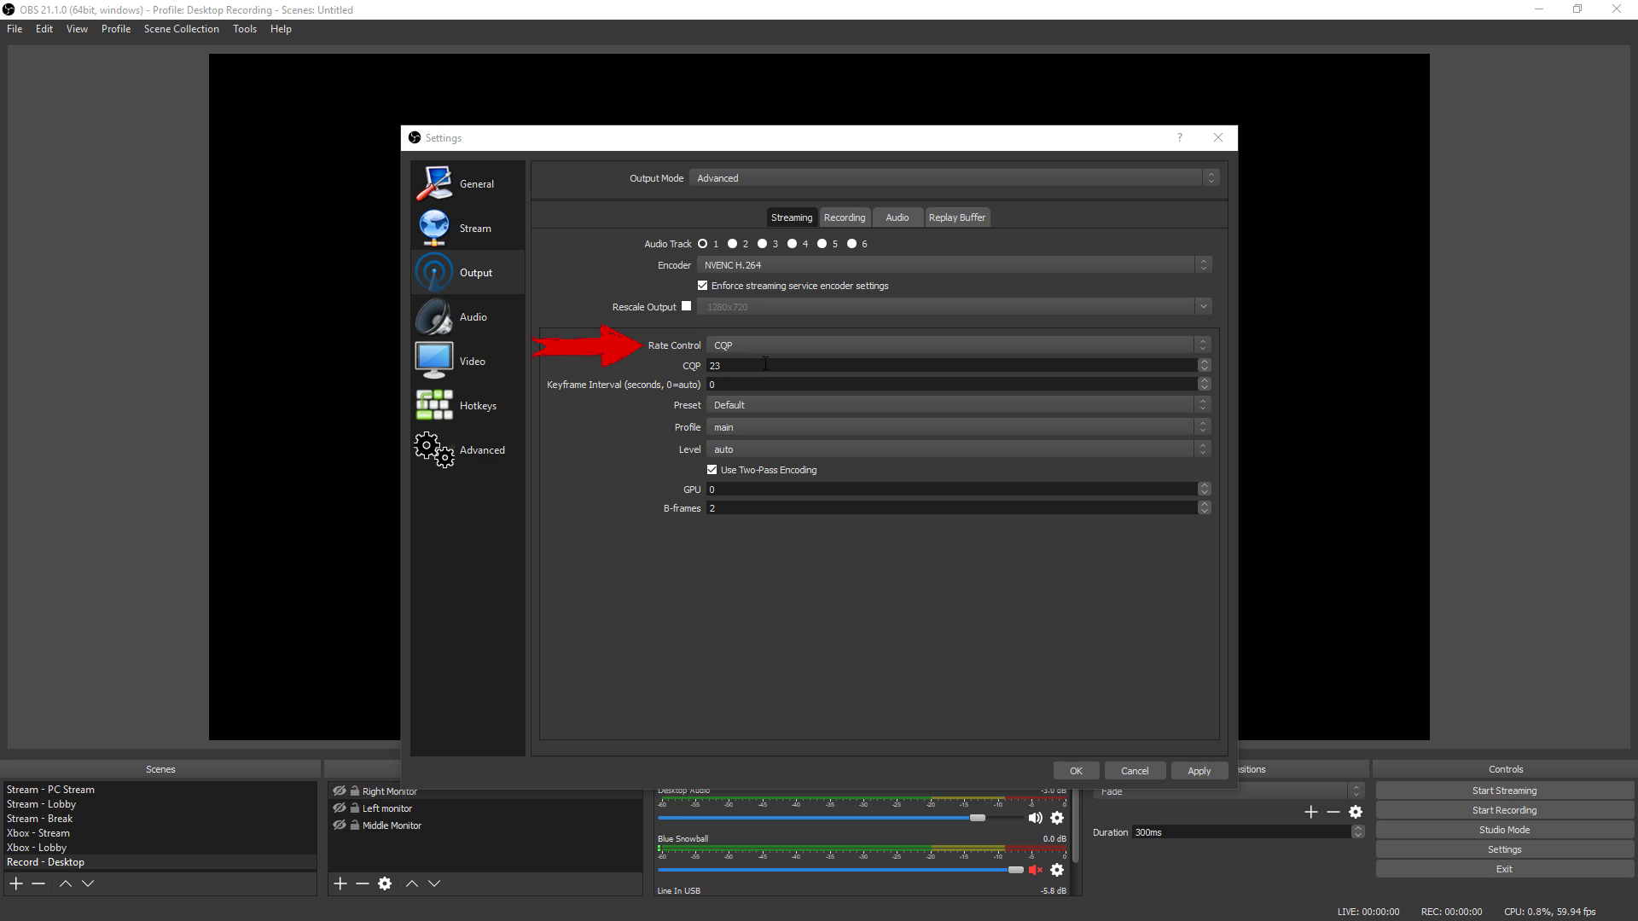
double_click(765, 364)
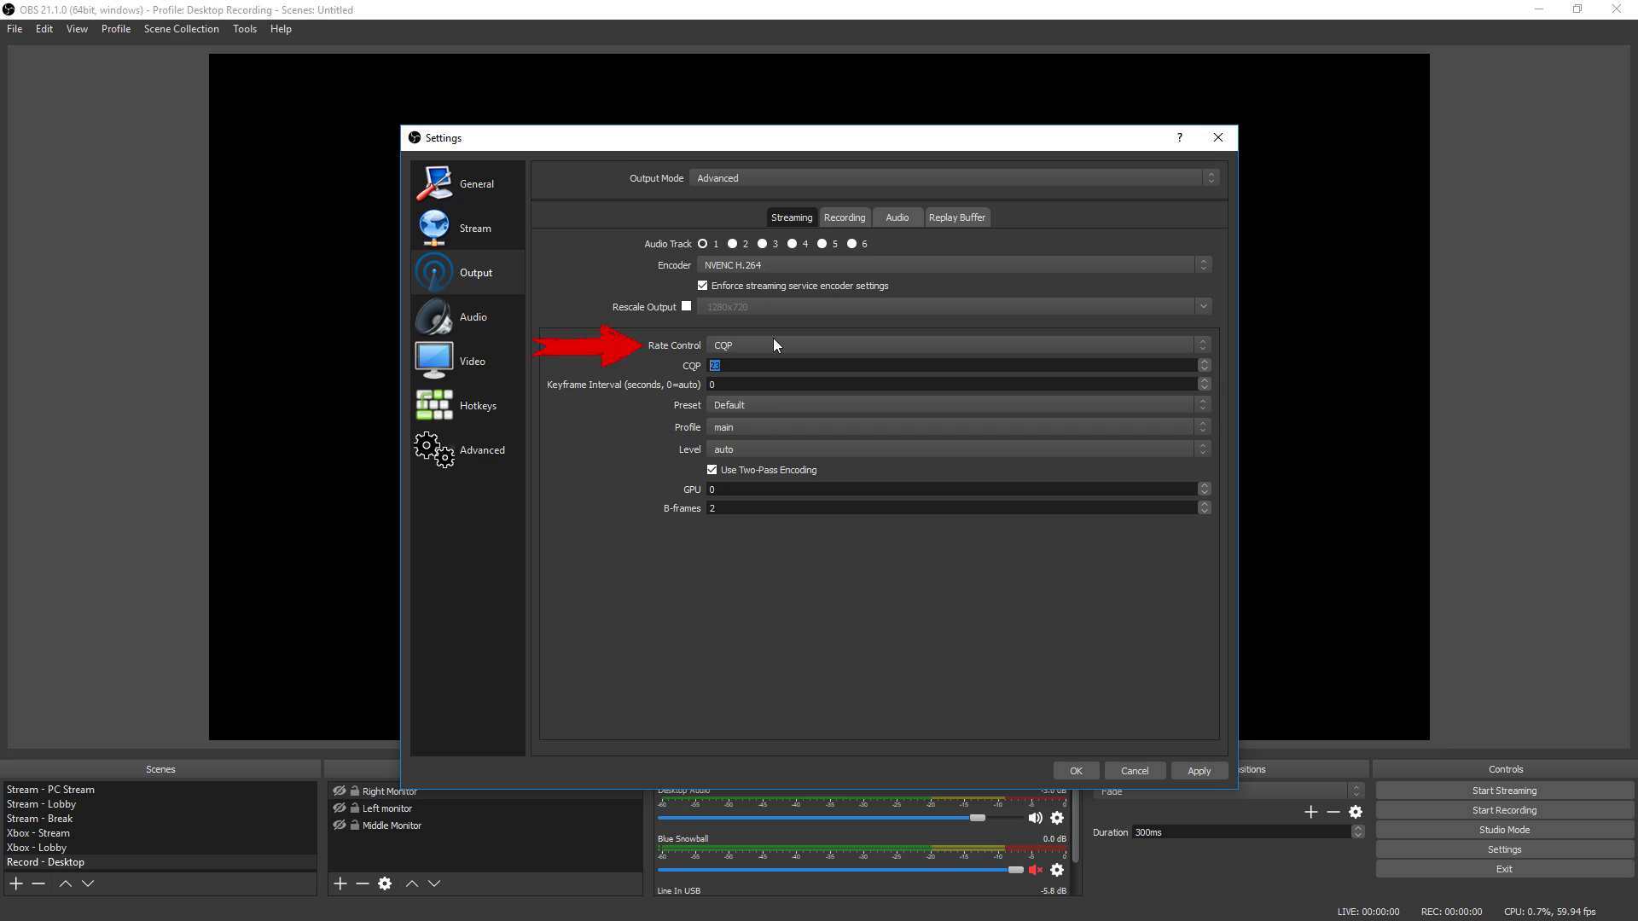
text(25)
click(773, 344)
click(731, 395)
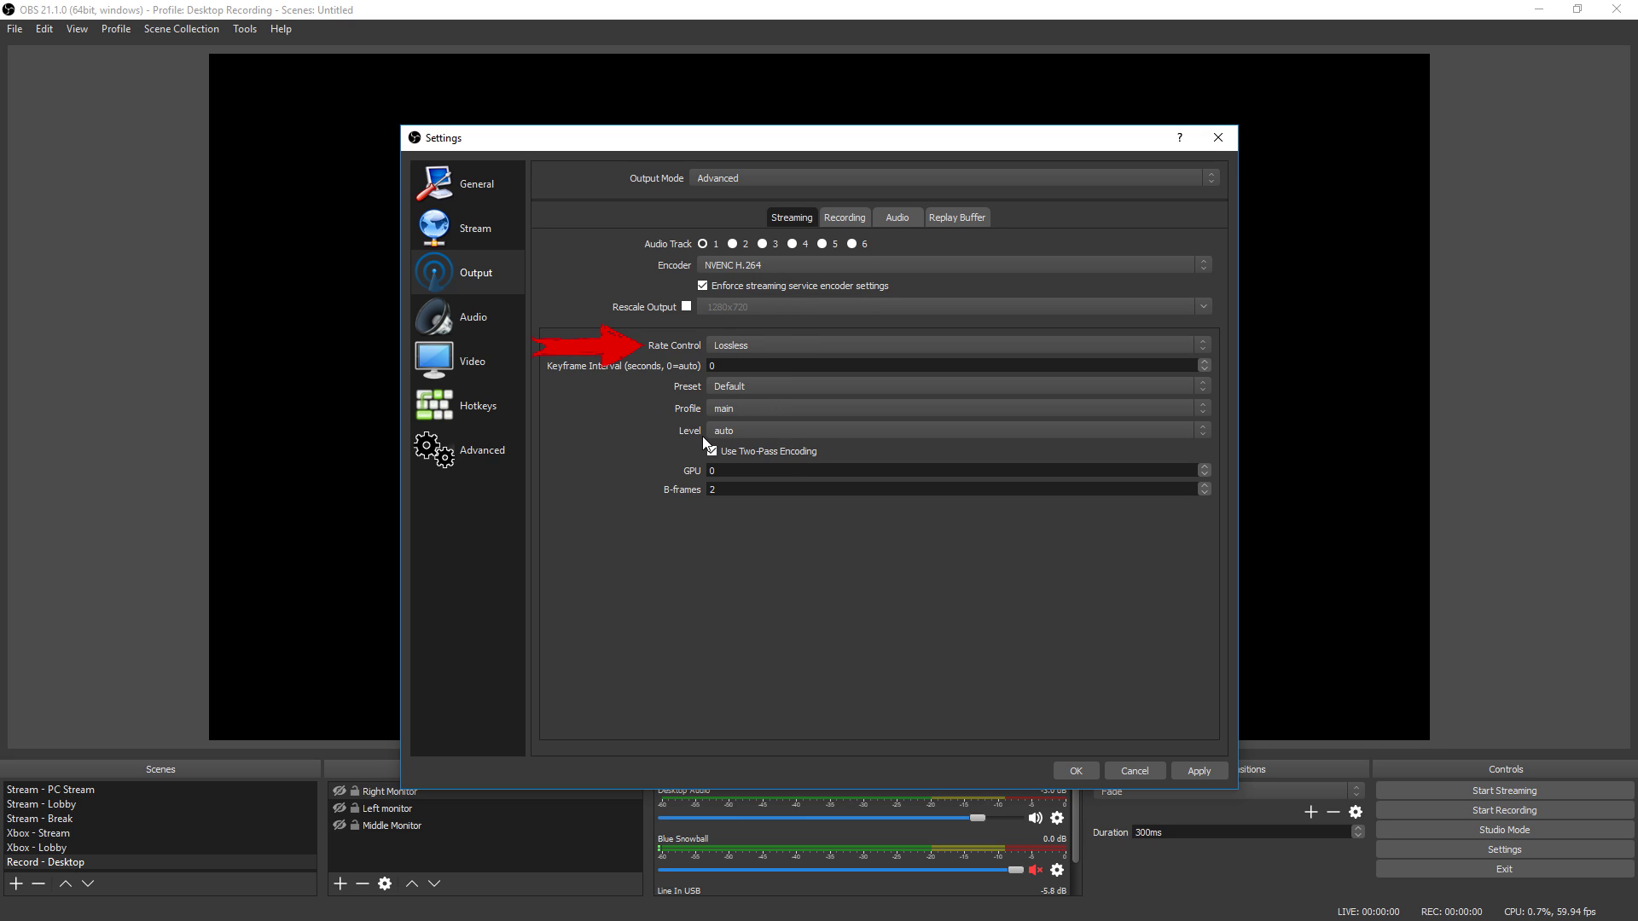
Return NVENC rate control to CBR, restoring the 2500 bitrate
click(749, 343)
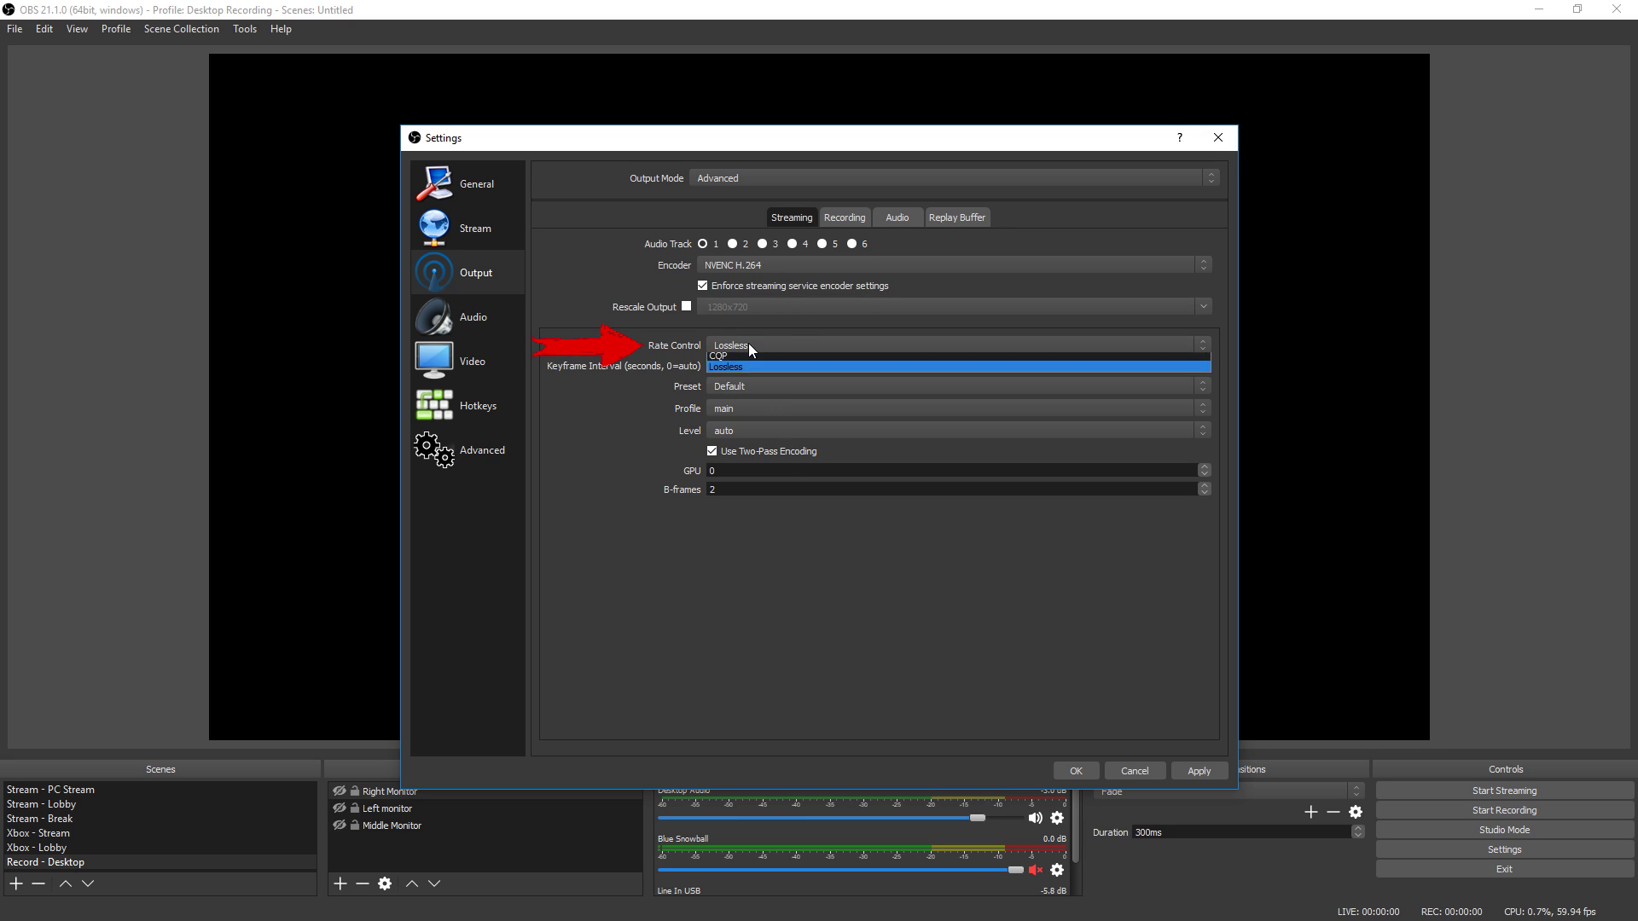
click(740, 363)
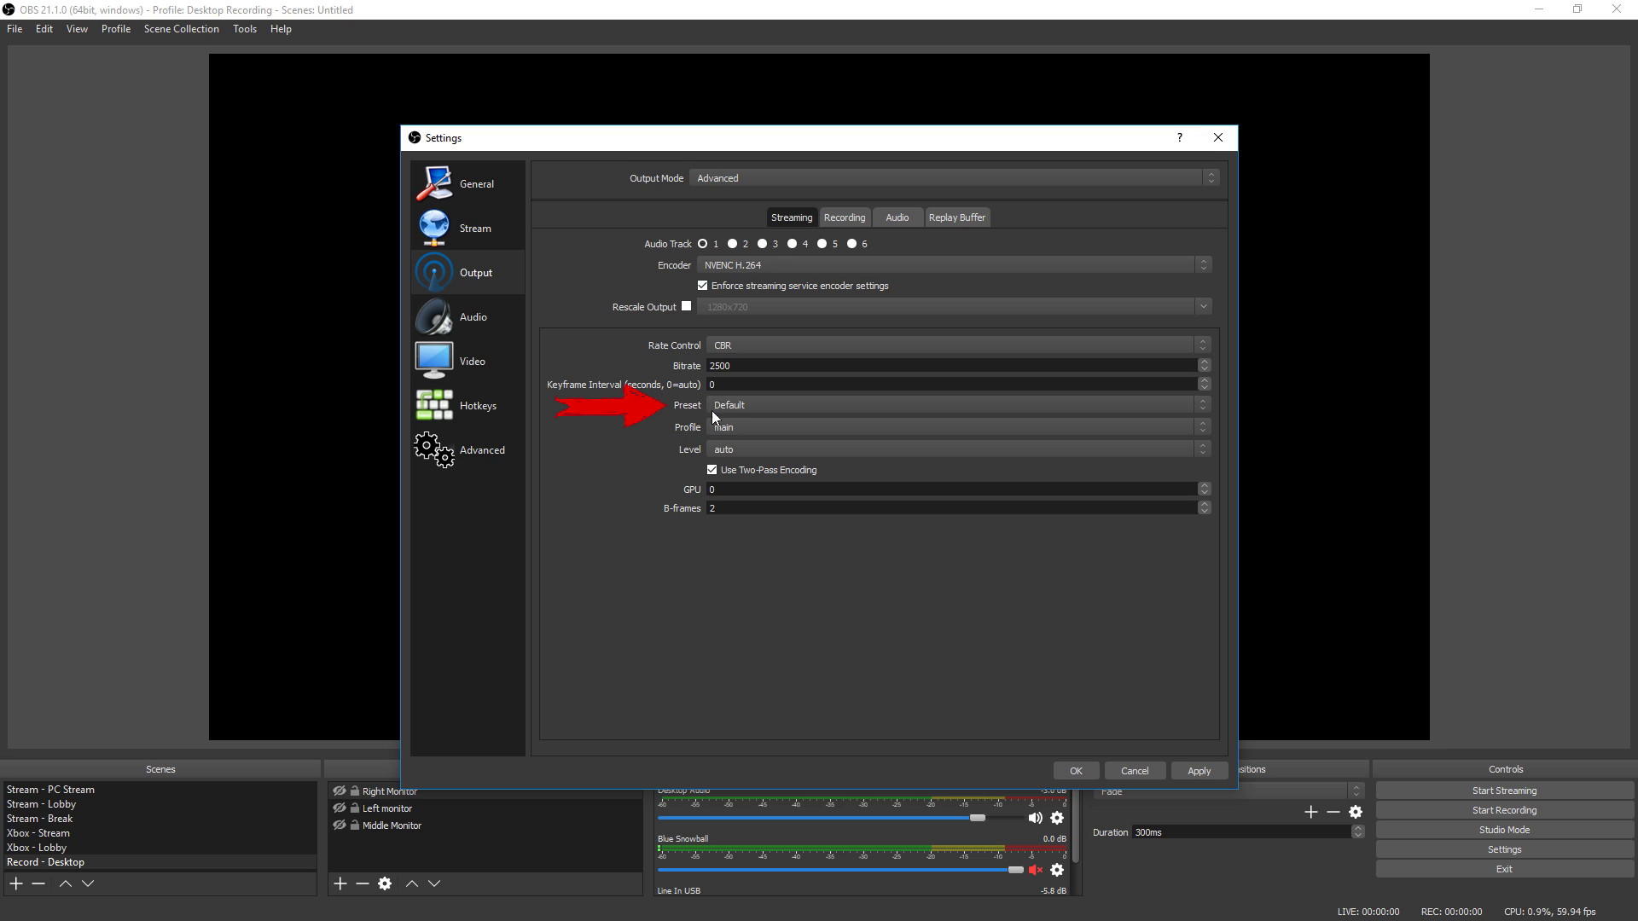
click(737, 406)
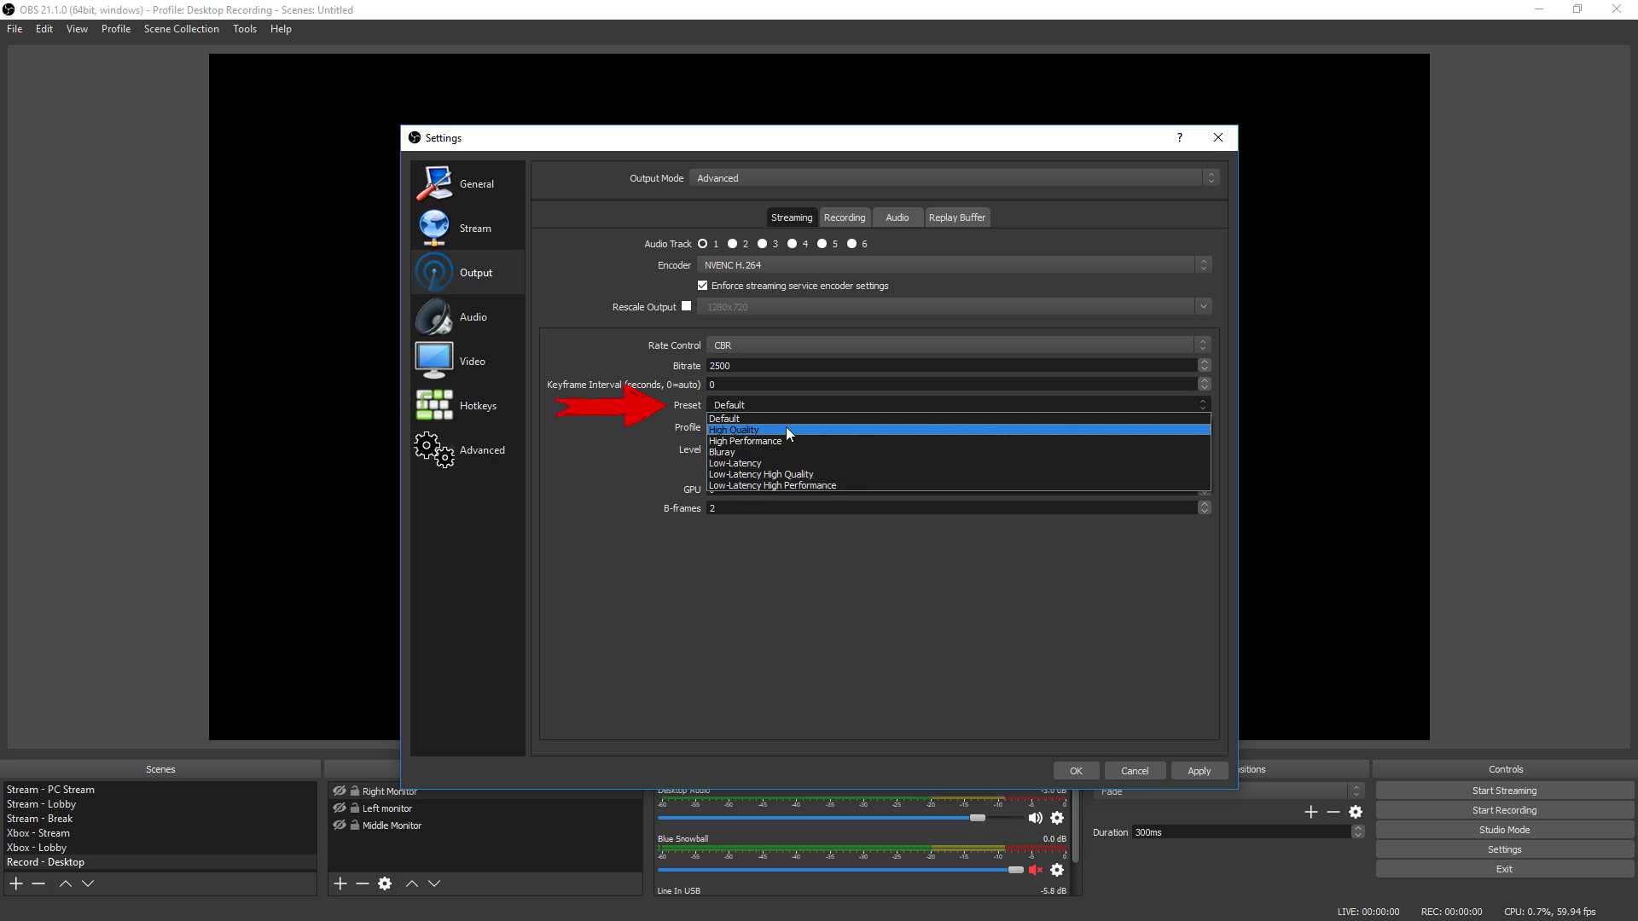
click(737, 419)
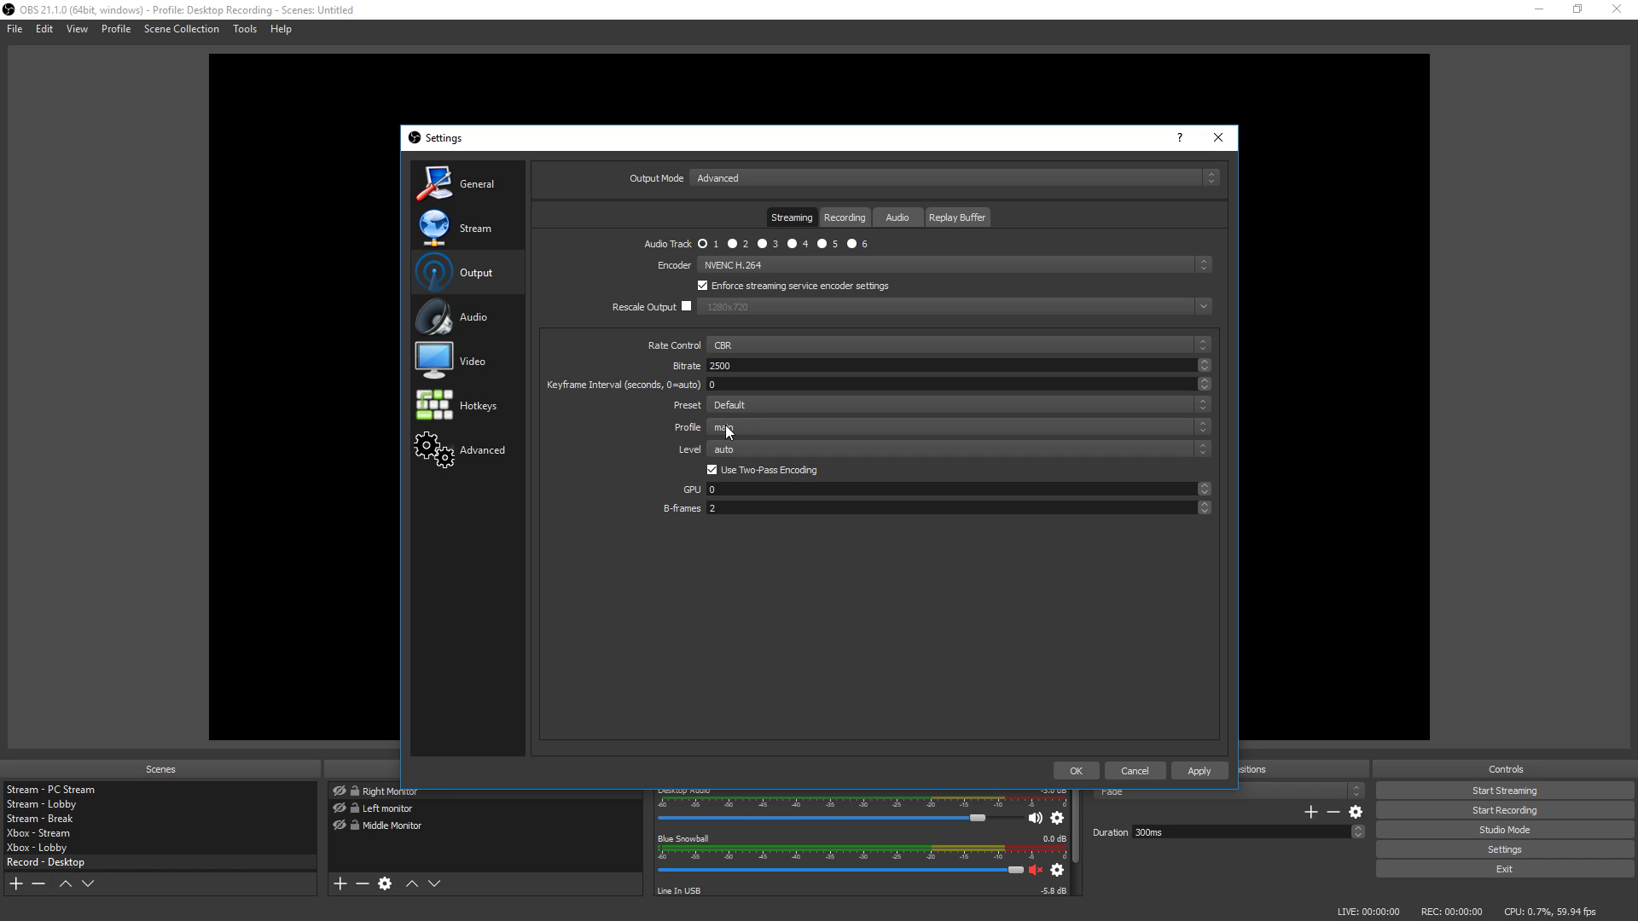
Switch the NVENC H.264 profile to high, leaving the level on auto
click(738, 425)
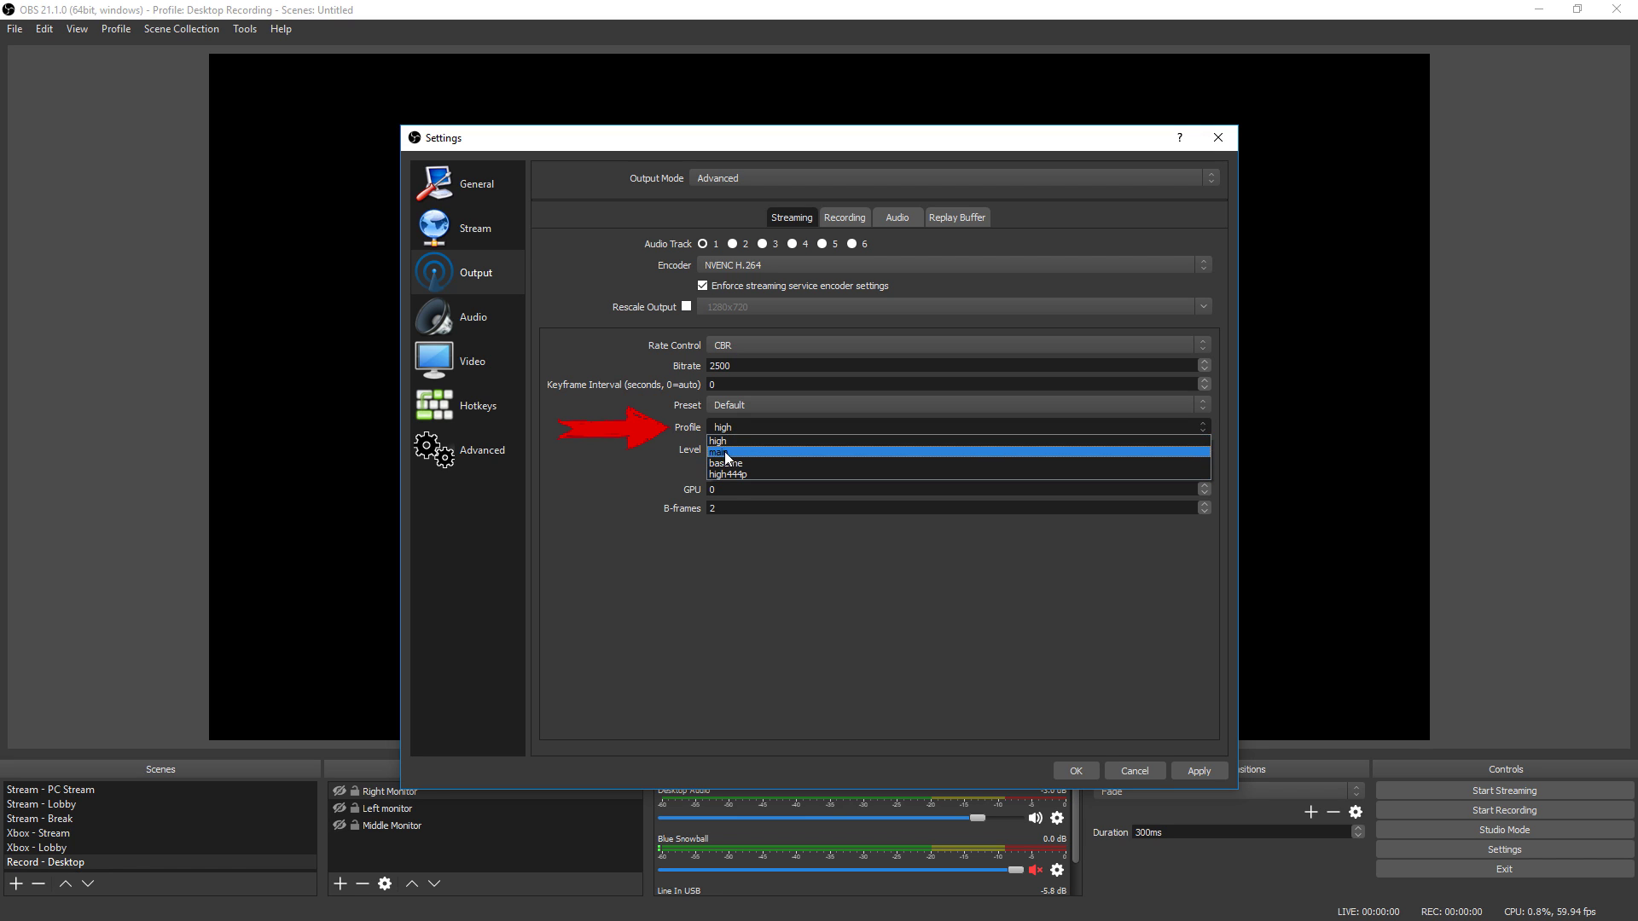
click(732, 442)
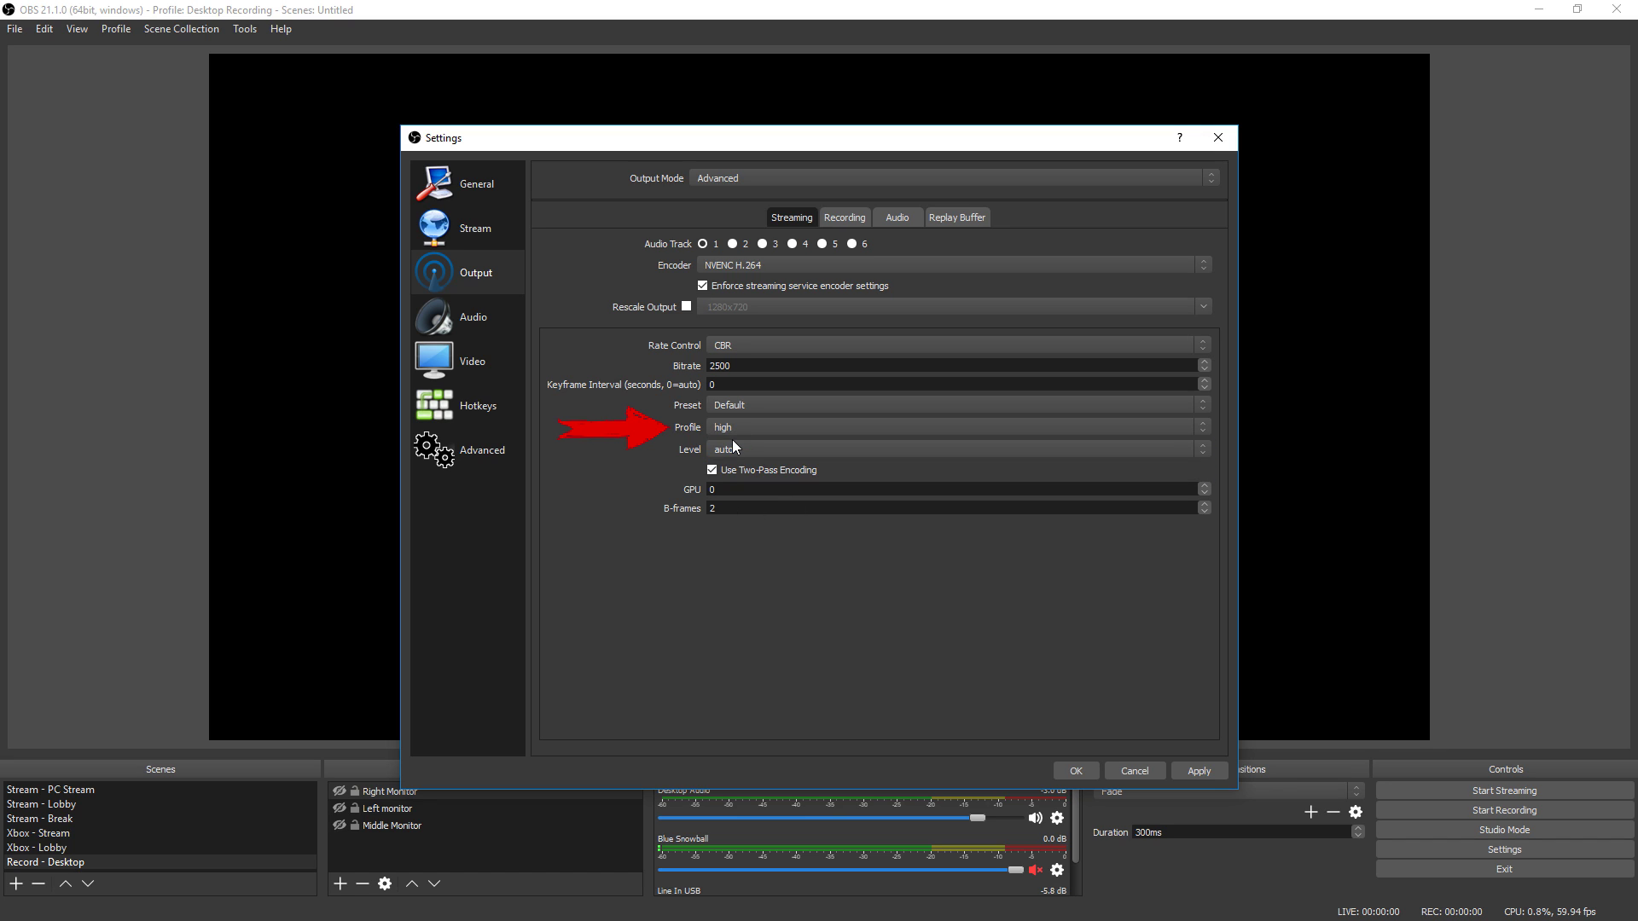
click(749, 447)
click(749, 446)
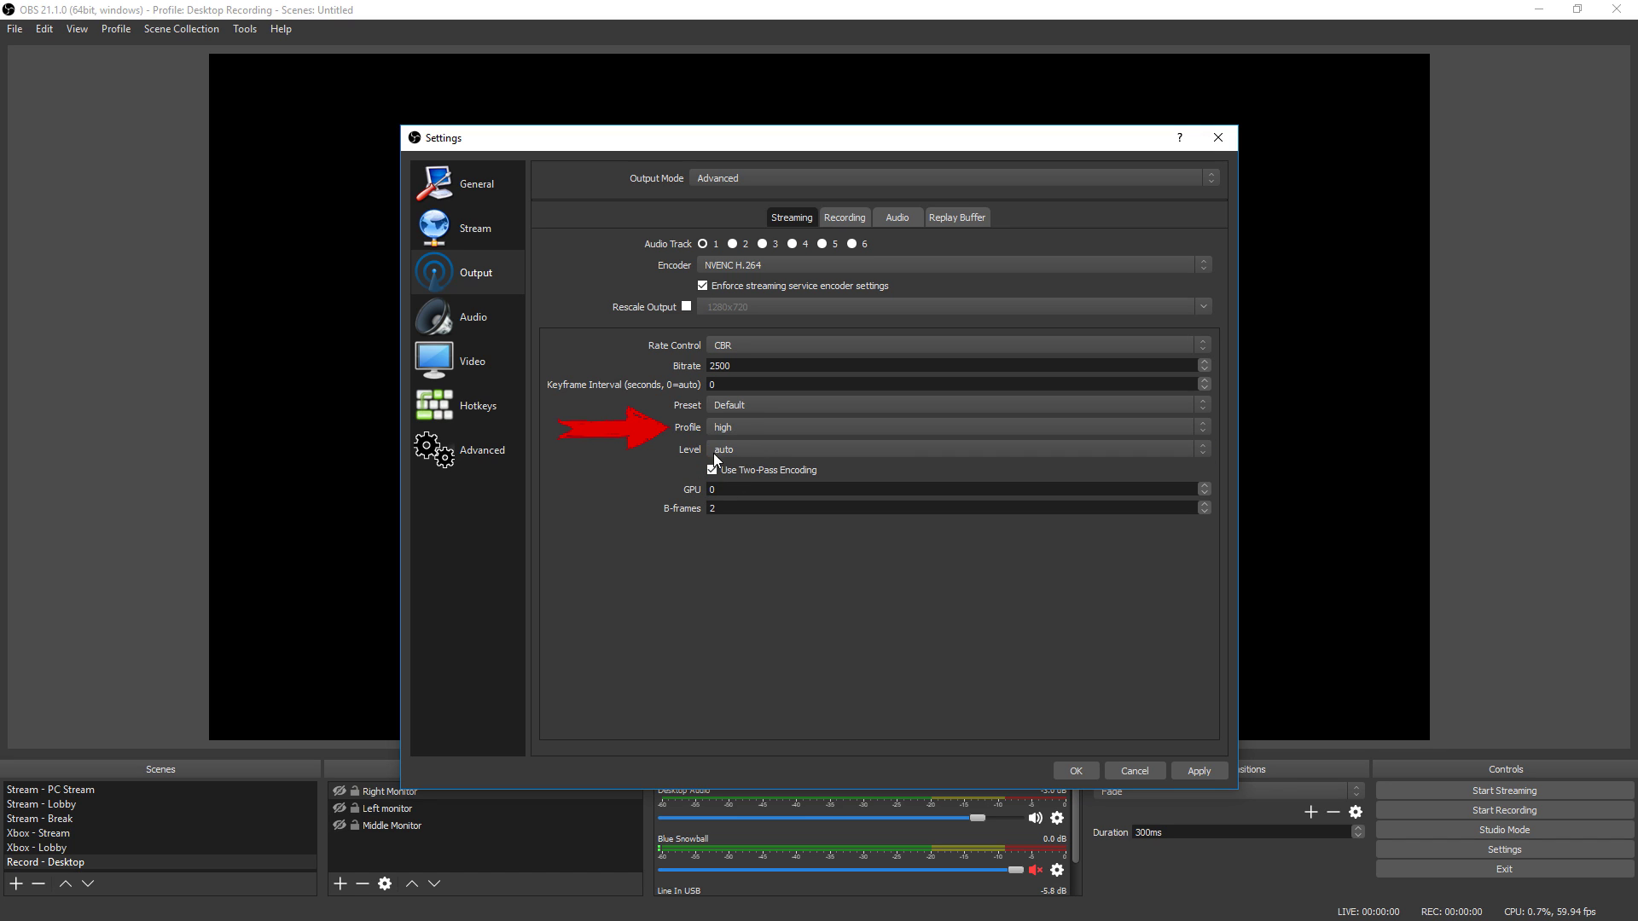